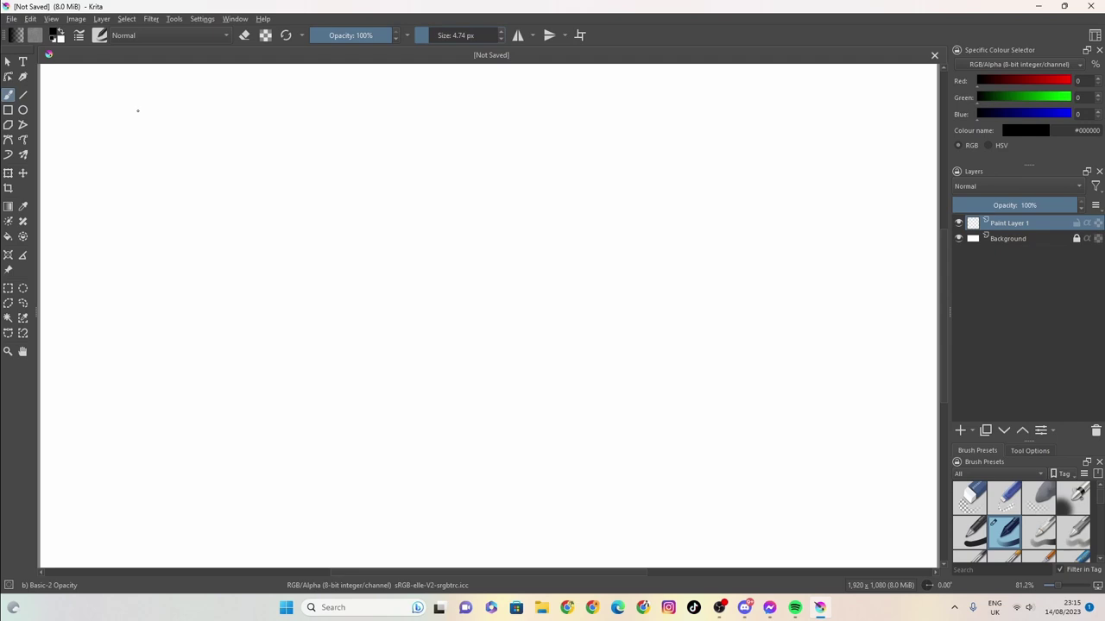
Sketch a small tilted head outline with an ear in the canvas's upper-left area and add a ribbed beanie over it
mouse_move(137, 111)
left_mouse_down()
mouse_move(77, 149)
mouse_move(84, 132)
mouse_move(167, 151)
mouse_move(154, 127)
mouse_move(169, 181)
mouse_move(107, 120)
mouse_move(77, 150)
mouse_move(76, 197)
mouse_move(85, 226)
mouse_move(78, 187)
mouse_move(112, 242)
mouse_move(145, 229)
mouse_move(138, 235)
mouse_move(171, 169)
mouse_move(157, 208)
left_mouse_up()
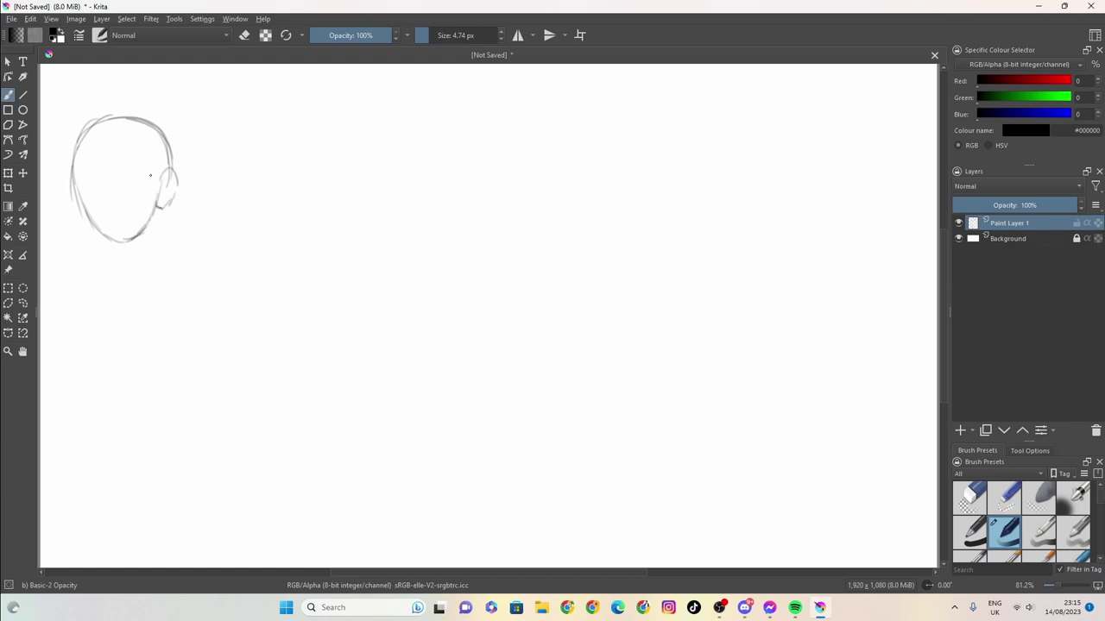
left_click_drag(151, 167, 156, 208)
mouse_move(75, 123)
left_mouse_down()
mouse_move(62, 170)
mouse_move(69, 181)
mouse_move(108, 153)
mouse_move(175, 171)
mouse_move(188, 157)
mouse_move(178, 142)
mouse_move(188, 171)
mouse_move(145, 125)
mouse_move(76, 126)
mouse_move(109, 122)
mouse_move(100, 114)
mouse_move(128, 105)
mouse_move(176, 125)
mouse_move(179, 140)
left_mouse_up()
left_click_drag(176, 120, 147, 112)
left_click_drag(84, 128, 69, 175)
mouse_move(111, 125)
left_mouse_down()
mouse_move(90, 163)
mouse_move(160, 167)
left_mouse_up()
left_click_drag(176, 145, 170, 166)
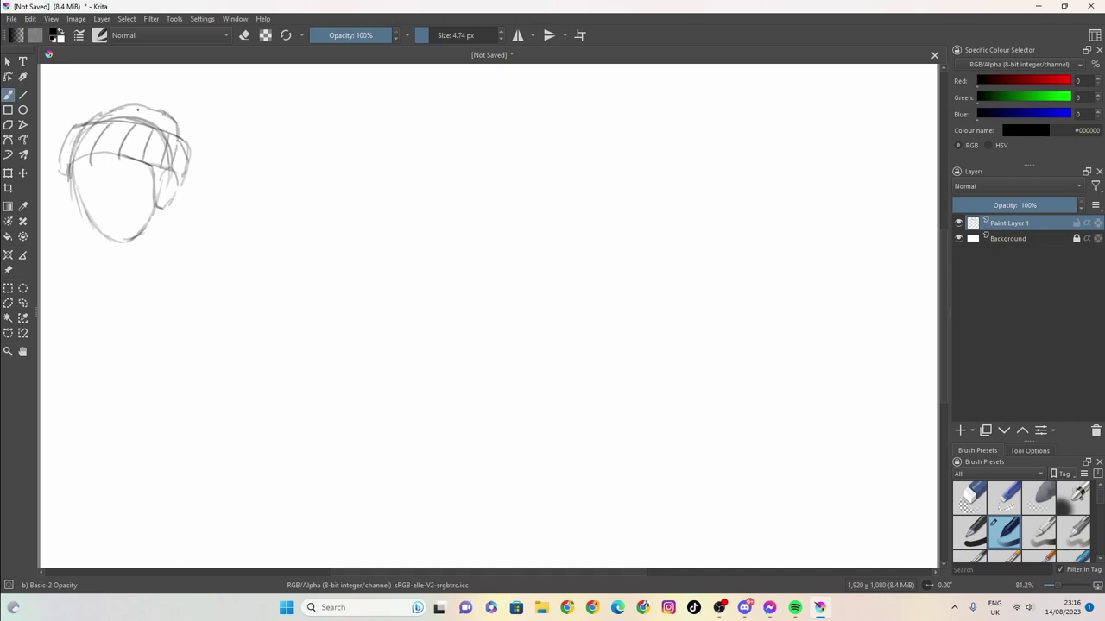
mouse_move(138, 110)
left_mouse_down()
mouse_move(121, 123)
mouse_move(152, 127)
left_mouse_up()
Sketch the small head's eyebrows, narrowed eyes, nose and mouth, and undo the last stray stroke
left_click_drag(77, 183, 141, 178)
mouse_move(116, 181)
left_mouse_down()
mouse_move(128, 180)
mouse_move(96, 186)
mouse_move(104, 211)
mouse_move(96, 196)
mouse_move(137, 192)
mouse_move(125, 194)
left_mouse_up()
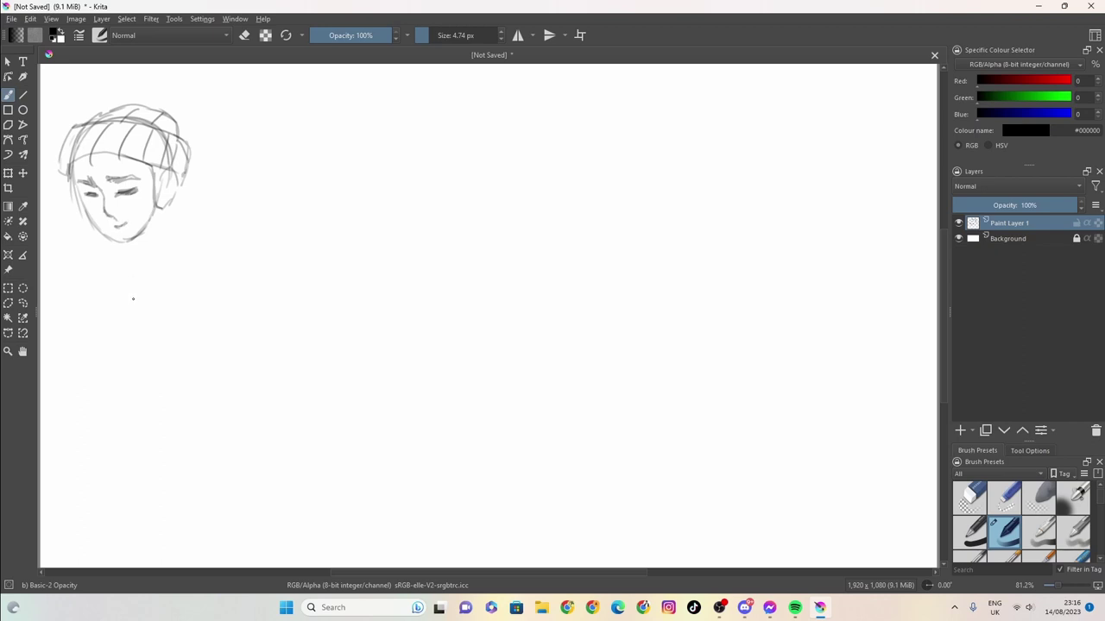
key("ctrl+z")
Draw the small figure's neck and open shoulder lines, shade beneath the chin, and add hair behind the ear
mouse_move(125, 228)
left_mouse_down()
mouse_move(113, 235)
mouse_move(135, 232)
mouse_move(115, 238)
mouse_move(130, 240)
mouse_move(142, 279)
left_mouse_up()
mouse_move(152, 211)
left_mouse_down()
mouse_move(138, 259)
mouse_move(140, 227)
mouse_move(124, 252)
left_mouse_up()
mouse_move(178, 192)
left_mouse_down()
mouse_move(169, 239)
mouse_move(168, 206)
mouse_move(170, 228)
mouse_move(187, 197)
left_mouse_up()
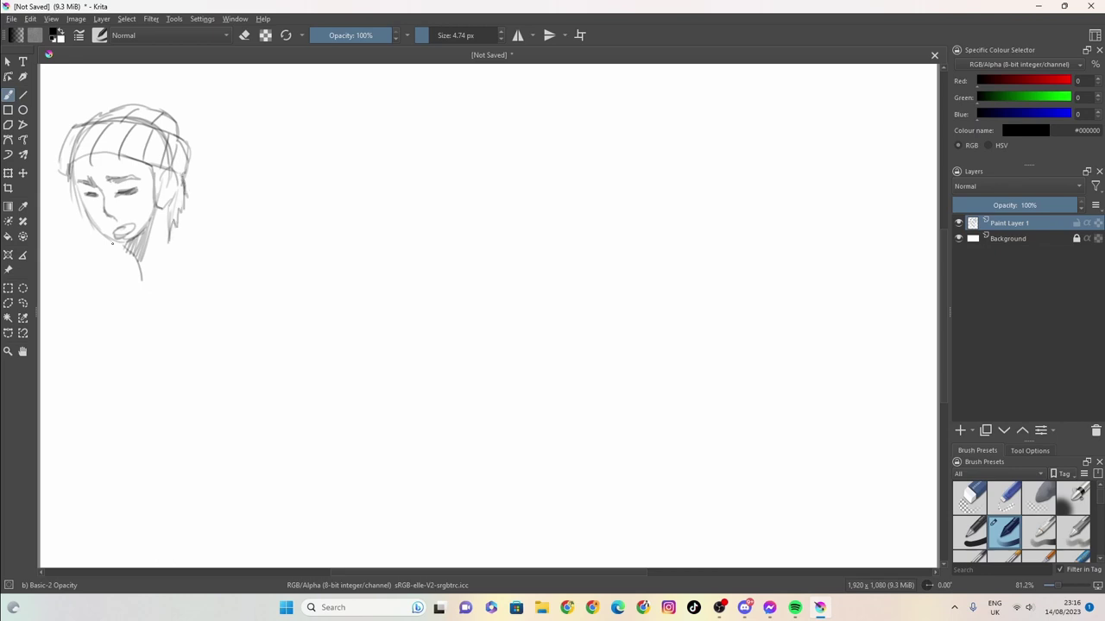
mouse_move(104, 242)
left_mouse_down()
mouse_move(129, 259)
mouse_move(134, 276)
mouse_move(116, 280)
mouse_move(139, 311)
left_mouse_up()
mouse_move(167, 217)
left_mouse_down()
mouse_move(171, 257)
mouse_move(190, 275)
mouse_move(171, 303)
left_mouse_up()
mouse_move(141, 259)
left_mouse_down()
mouse_move(139, 240)
mouse_move(122, 255)
left_mouse_up()
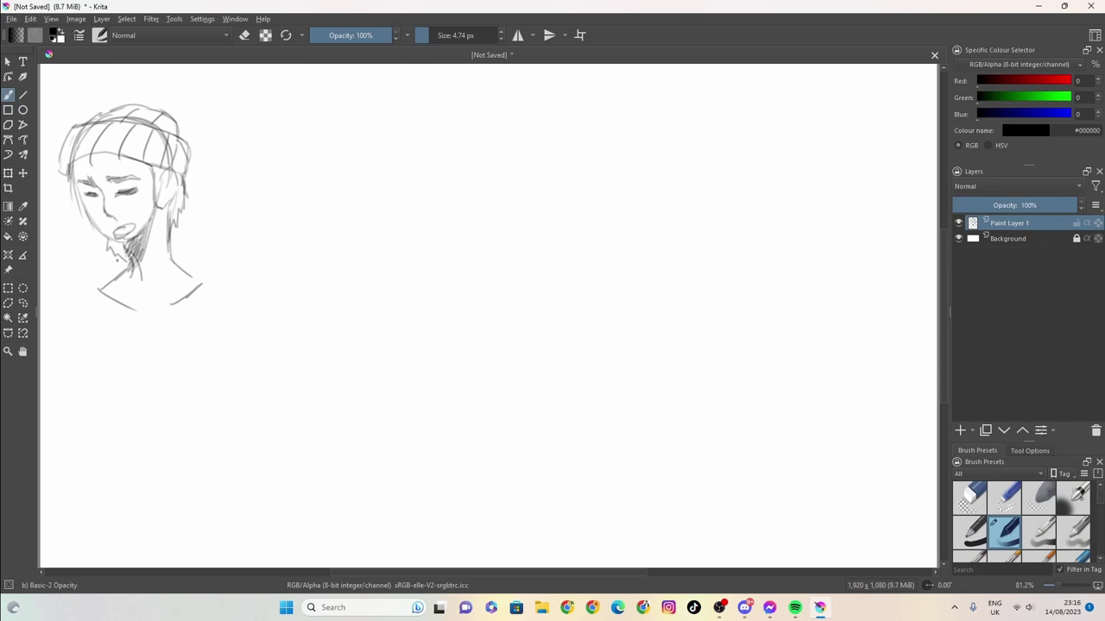
Add jagged hair strands on both sides of the small figure's face and darken its collarbones
left_click_drag(64, 179, 96, 238)
mouse_move(147, 167)
left_mouse_down()
mouse_move(156, 224)
mouse_move(158, 212)
left_mouse_up()
left_click_drag(158, 185, 164, 209)
left_click_drag(163, 176, 165, 195)
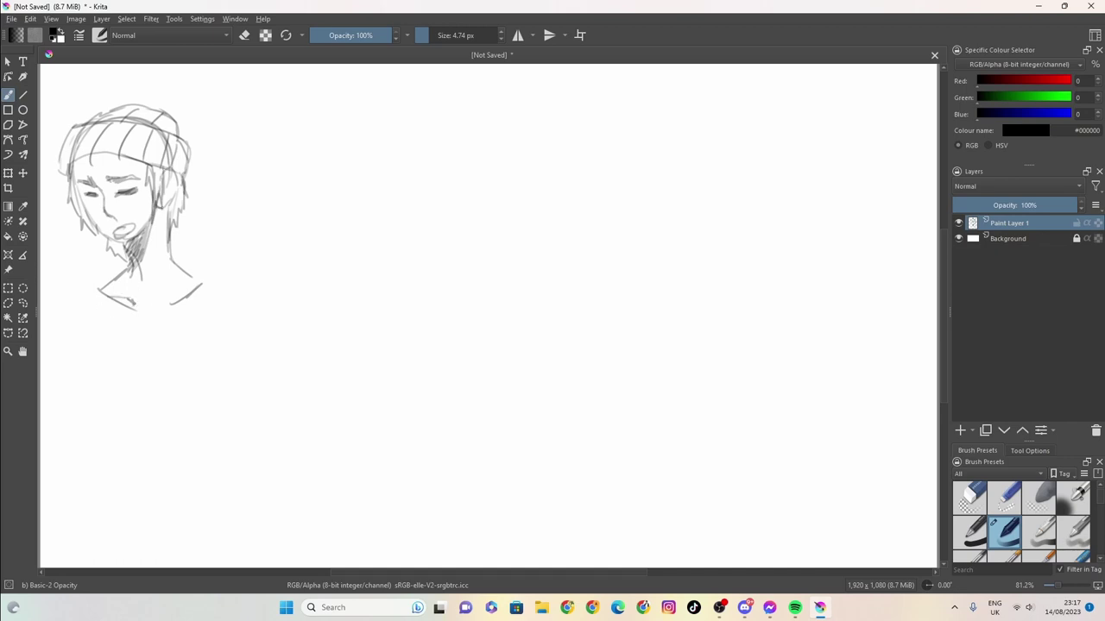
mouse_move(147, 304)
left_mouse_down()
mouse_move(176, 296)
mouse_move(131, 307)
left_mouse_up()
left_click_drag(135, 296, 120, 303)
Draw a tall grid frame beside the small head with a top edge and four vertical lines forming three columns
left_click_drag(220, 91, 221, 216)
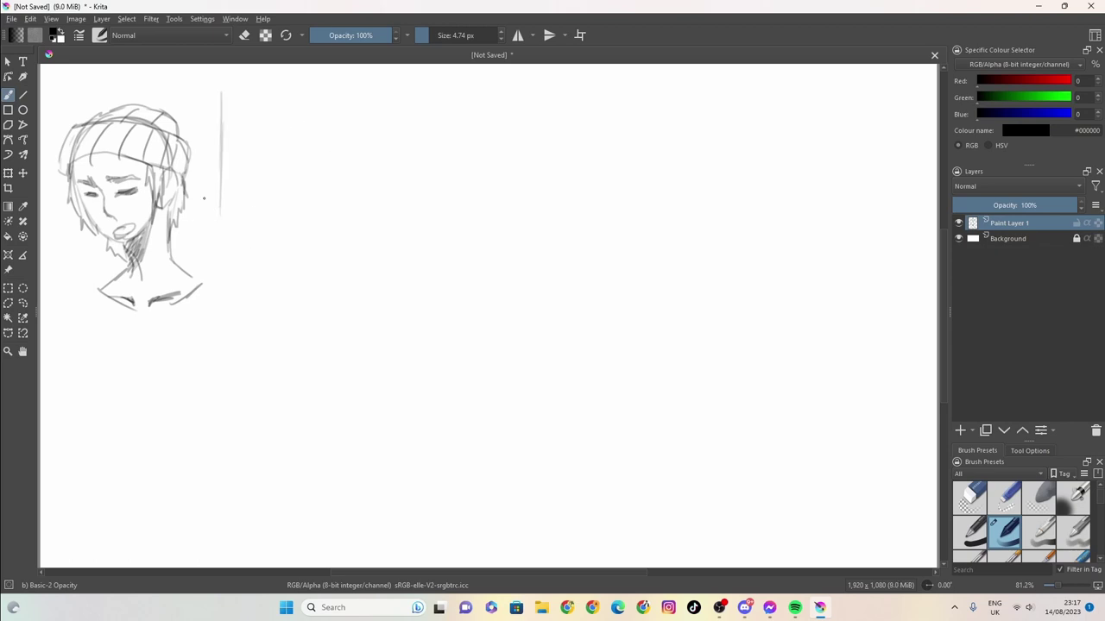
left_click_drag(220, 200, 217, 364)
mouse_move(231, 84)
left_mouse_down()
mouse_move(371, 85)
mouse_move(219, 84)
left_mouse_up()
mouse_move(279, 115)
left_mouse_down()
mouse_move(279, 80)
mouse_move(281, 235)
left_mouse_up()
left_click_drag(277, 162, 277, 277)
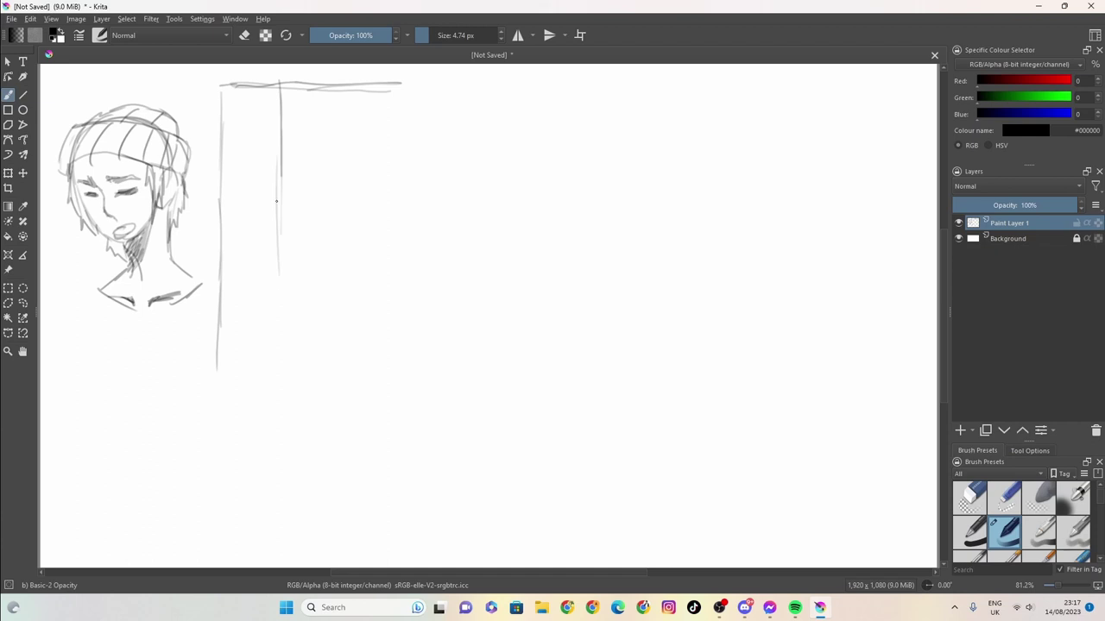
left_click_drag(276, 202, 270, 368)
mouse_move(388, 89)
left_mouse_down()
mouse_move(331, 93)
mouse_move(342, 185)
left_mouse_up()
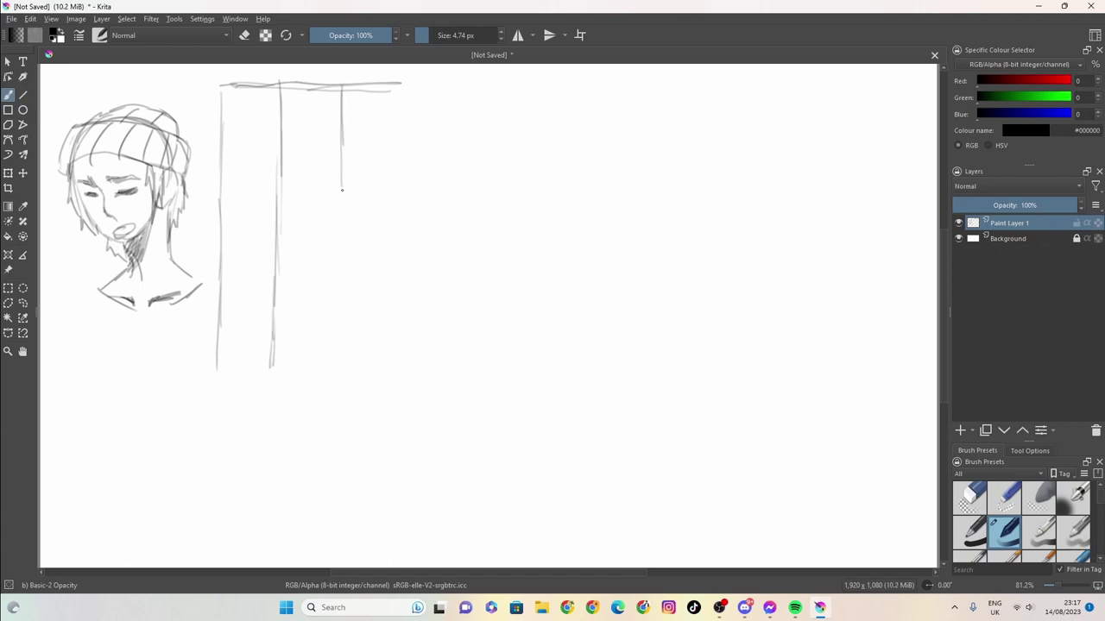
left_click_drag(342, 142, 340, 251)
mouse_move(338, 83)
left_mouse_down()
mouse_move(333, 352)
mouse_move(338, 216)
left_mouse_up()
mouse_move(382, 84)
left_mouse_down()
mouse_move(398, 129)
mouse_move(392, 209)
mouse_move(400, 167)
mouse_move(392, 383)
left_mouse_up()
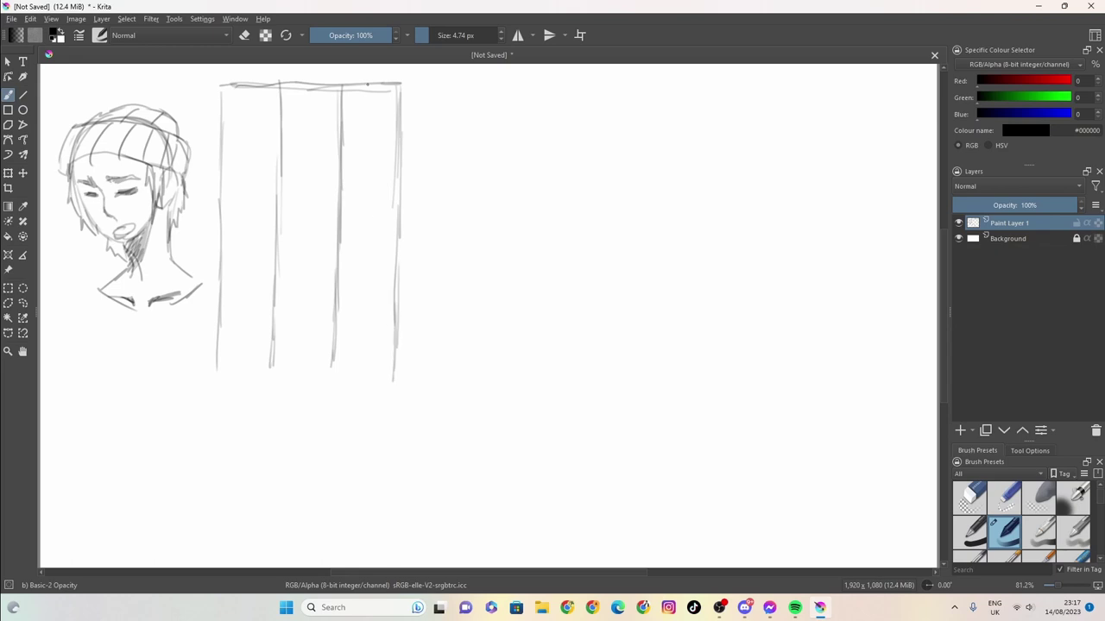
Split each of the three grid columns in half with a vertical line
left_click_drag(368, 84, 364, 383)
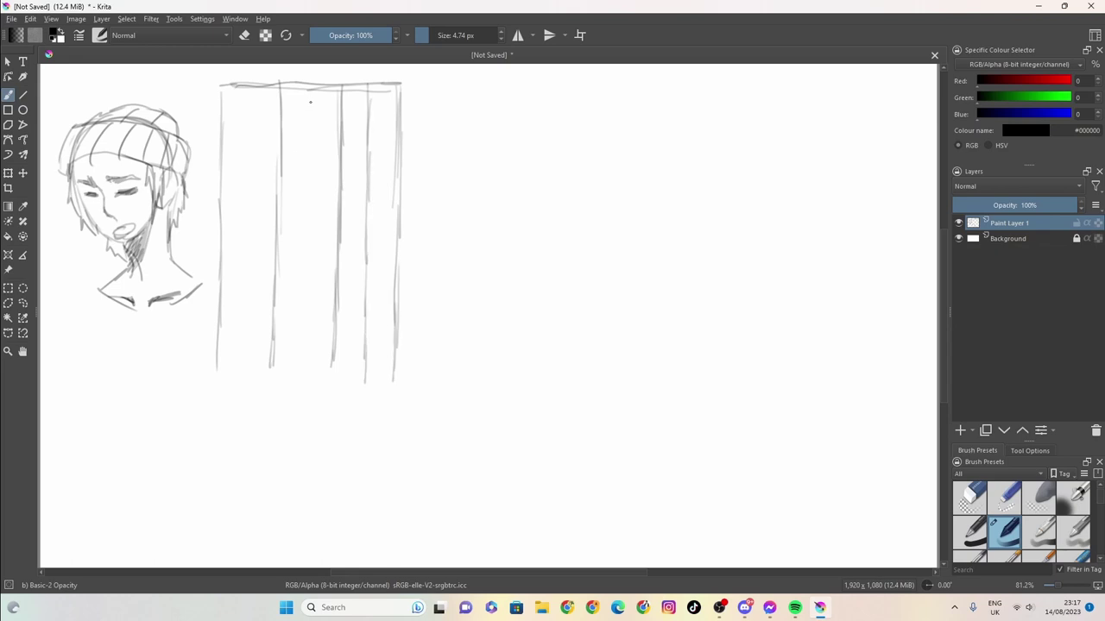
left_click_drag(311, 90, 306, 376)
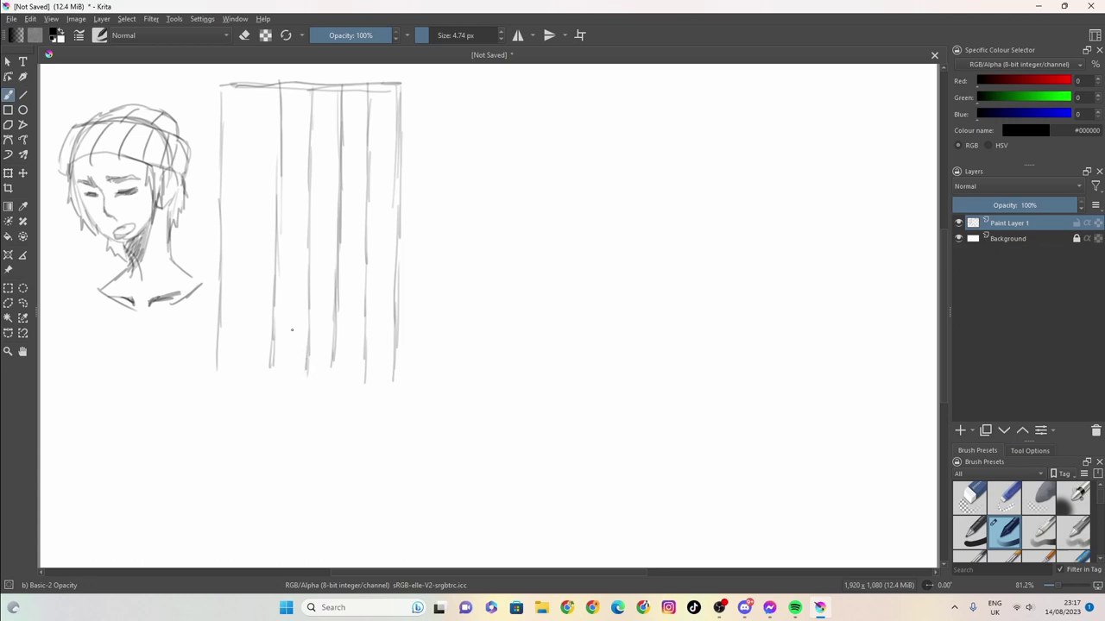
mouse_move(249, 86)
left_mouse_down()
mouse_move(247, 376)
mouse_move(244, 310)
left_mouse_up()
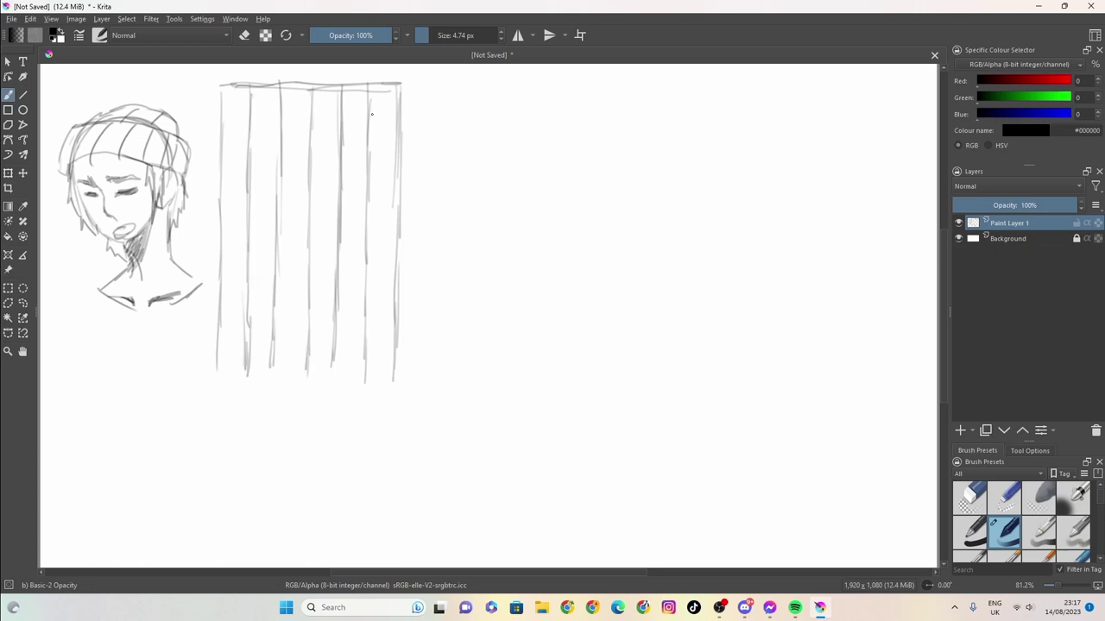
Draw seven horizontal lines across the grid columns, the first four widely spaced and the other three halfway between them
left_click_drag(399, 120, 214, 119)
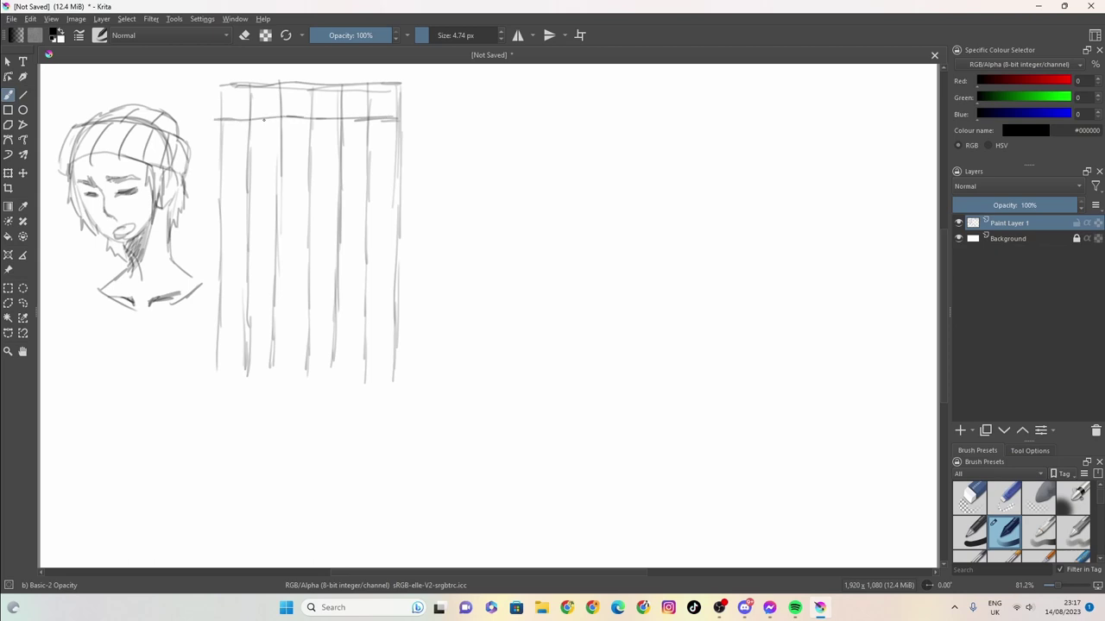
mouse_move(401, 177)
left_mouse_down()
mouse_move(210, 177)
mouse_move(297, 179)
left_mouse_up()
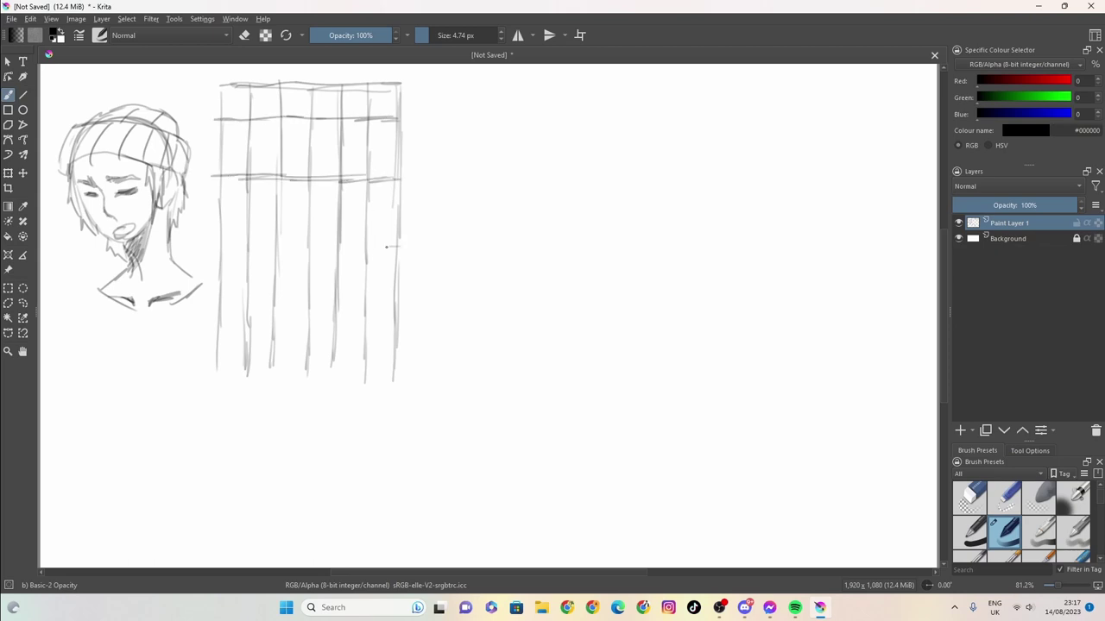
mouse_move(399, 243)
left_mouse_down()
mouse_move(213, 238)
mouse_move(264, 238)
left_mouse_up()
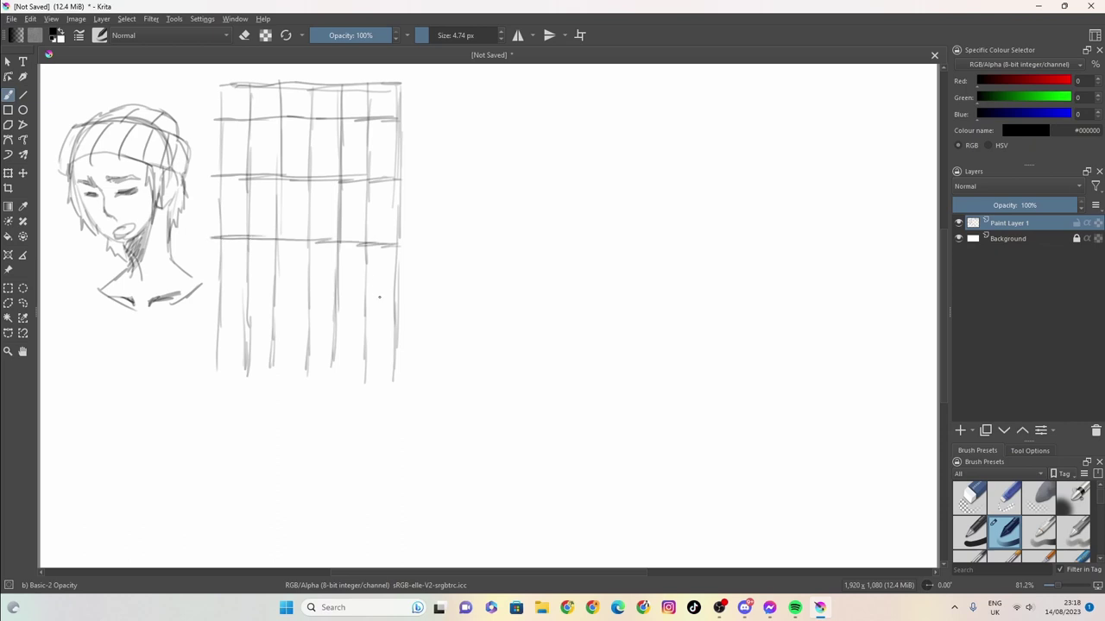
mouse_move(398, 302)
left_mouse_down()
mouse_move(226, 304)
mouse_move(291, 300)
left_mouse_up()
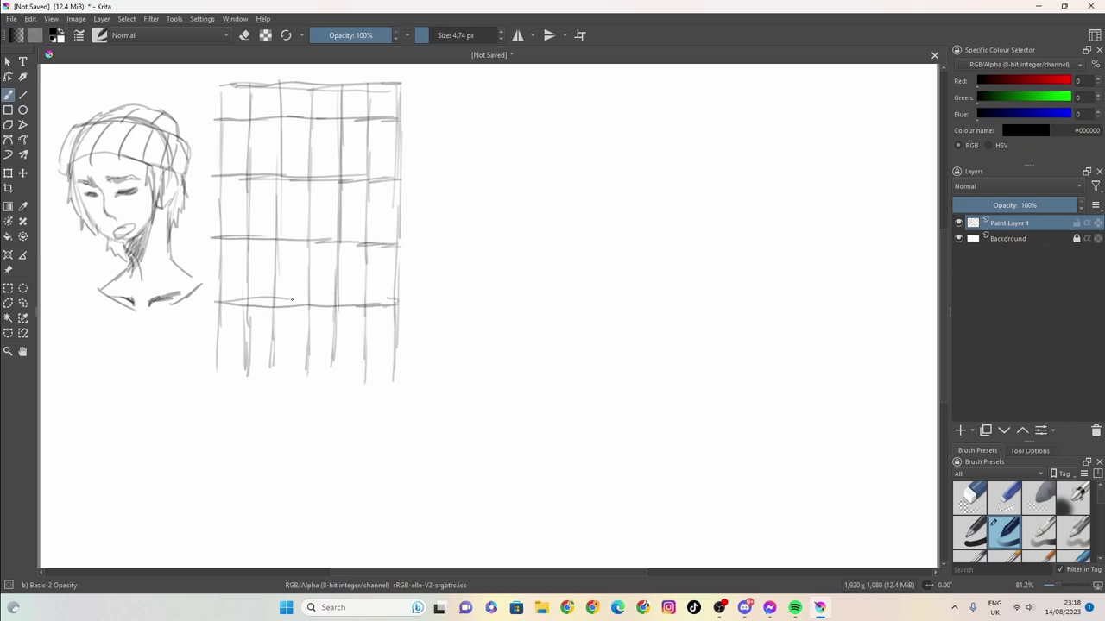
left_click_drag(228, 148, 389, 145)
mouse_move(397, 213)
left_mouse_down()
mouse_move(212, 208)
mouse_move(265, 208)
left_mouse_up()
mouse_move(397, 271)
left_mouse_down()
mouse_move(222, 274)
mouse_move(321, 272)
left_mouse_up()
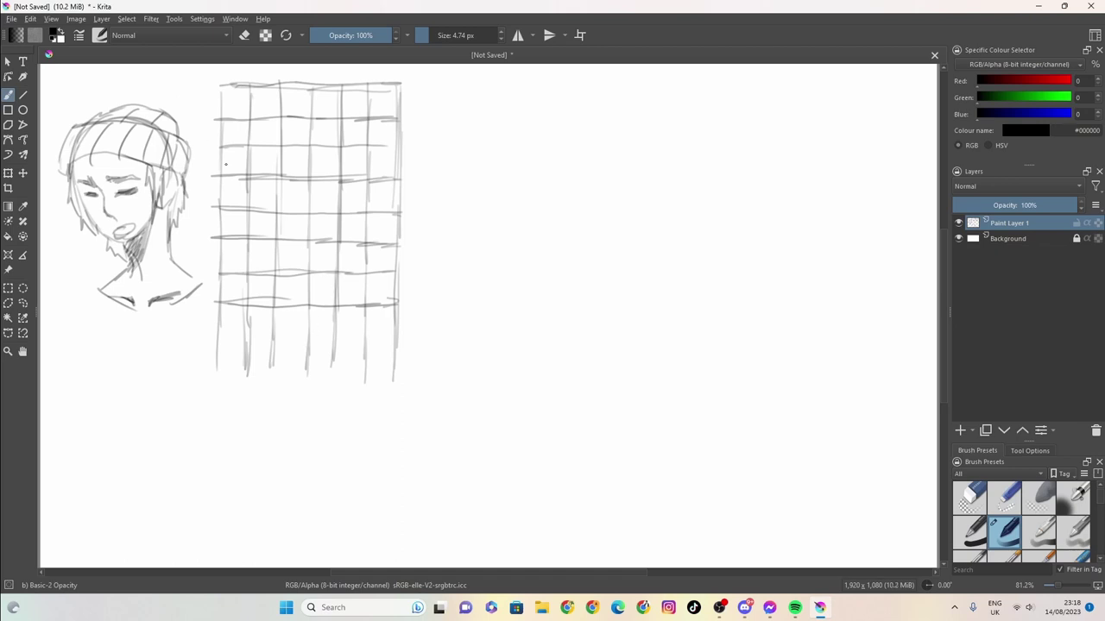
Sketch a front-facing head within the grid, with a rounded skull, two ears and a jaw curving down to the lowest horizontal line
mouse_move(322, 94)
left_mouse_down()
mouse_move(272, 92)
mouse_move(238, 166)
mouse_move(238, 126)
mouse_move(299, 87)
mouse_move(373, 108)
mouse_move(386, 172)
mouse_move(373, 110)
left_mouse_up()
mouse_move(239, 177)
left_mouse_down()
mouse_move(225, 177)
mouse_move(227, 216)
mouse_move(251, 234)
left_mouse_up()
mouse_move(383, 154)
left_mouse_down()
mouse_move(390, 230)
mouse_move(366, 238)
left_mouse_up()
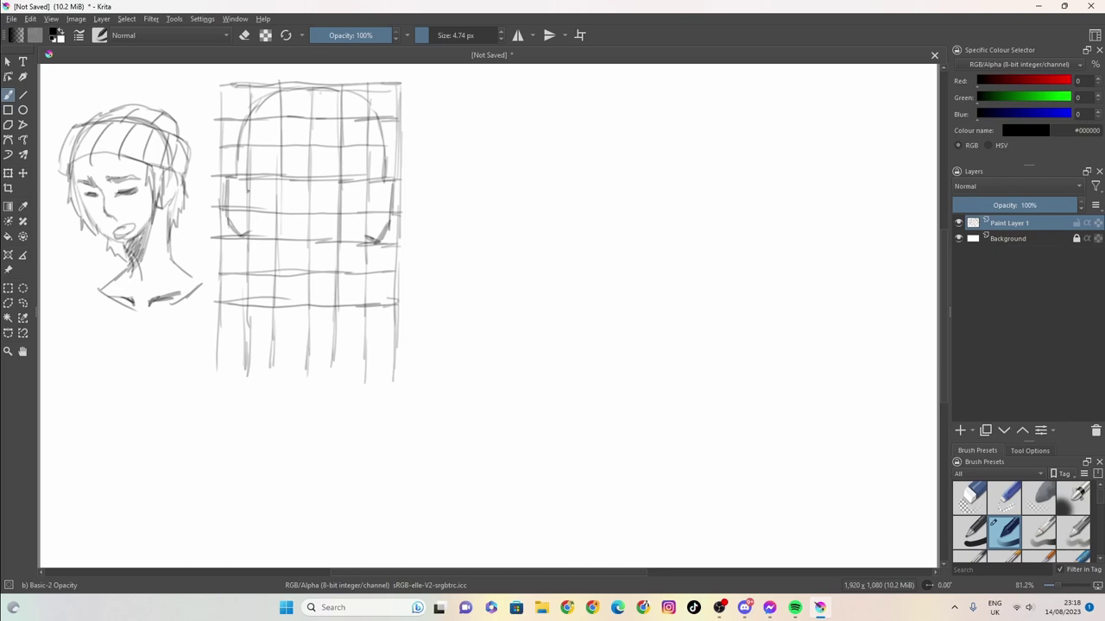
mouse_move(240, 205)
left_mouse_down()
mouse_move(261, 274)
mouse_move(291, 304)
mouse_move(259, 268)
mouse_move(264, 282)
mouse_move(314, 306)
left_mouse_up()
mouse_move(362, 240)
left_mouse_down()
mouse_move(328, 298)
mouse_move(286, 304)
left_mouse_up()
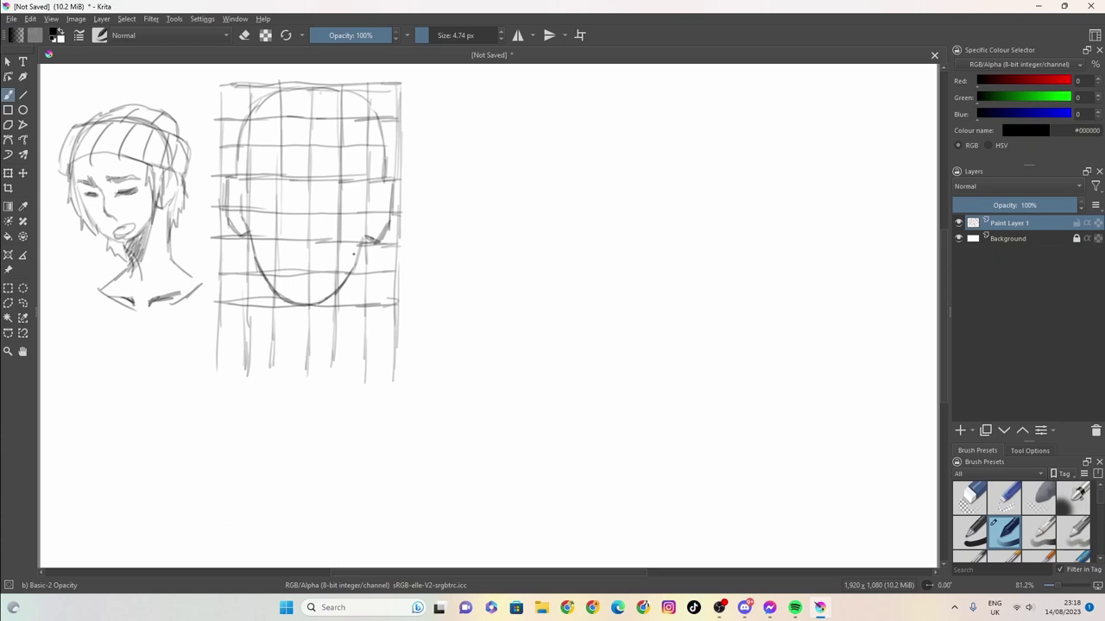
Reinforce the sides of the front-facing head and add short hair strokes around both ears
left_click_drag(366, 235, 357, 260)
left_click_drag(373, 205, 362, 245)
mouse_move(235, 184)
left_mouse_down()
mouse_move(236, 199)
mouse_move(252, 167)
left_mouse_up()
left_click_drag(367, 177, 366, 197)
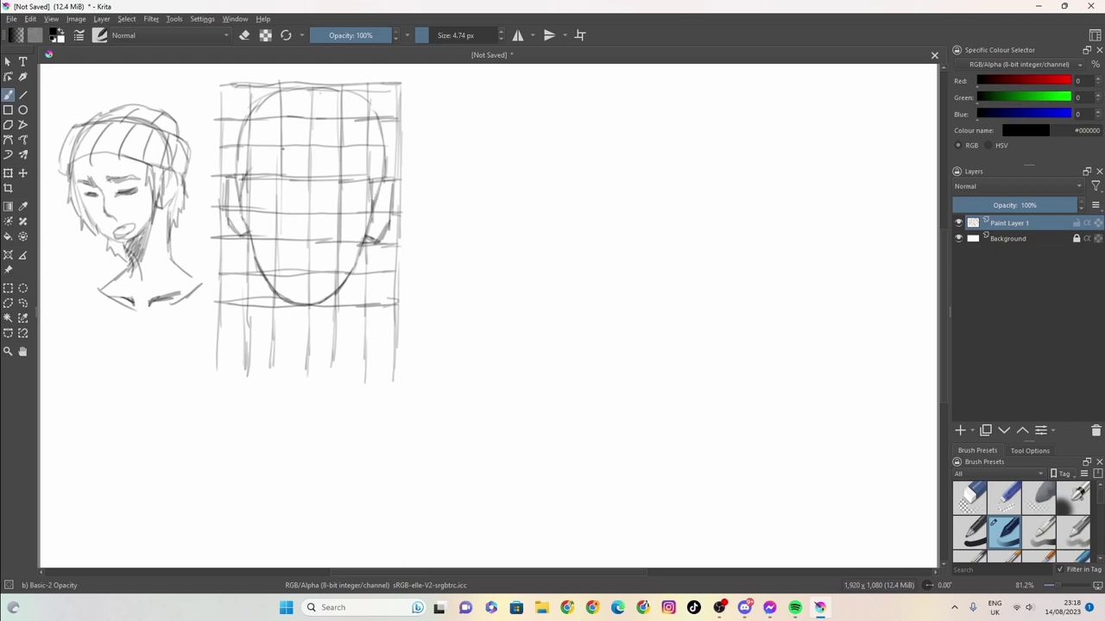
mouse_move(230, 170)
left_mouse_down()
mouse_move(233, 207)
mouse_move(256, 204)
mouse_move(256, 163)
left_mouse_up()
mouse_move(366, 168)
left_mouse_down()
mouse_move(363, 223)
mouse_move(377, 233)
mouse_move(385, 143)
left_mouse_up()
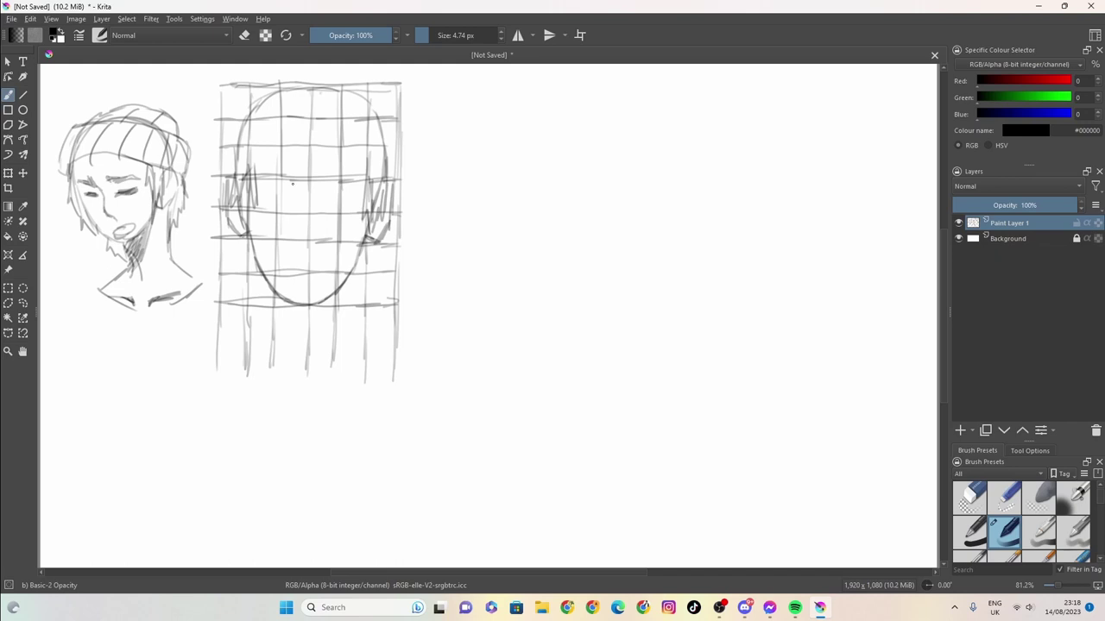
Draw slanted, frowning eyebrows and narrow dark eyes on the front-facing head
mouse_move(263, 177)
left_mouse_down()
mouse_move(299, 187)
mouse_move(269, 175)
left_mouse_up()
mouse_move(319, 184)
left_mouse_down()
mouse_move(361, 183)
mouse_move(275, 197)
mouse_move(292, 199)
left_mouse_up()
left_click_drag(276, 195, 295, 199)
left_click_drag(280, 199, 264, 199)
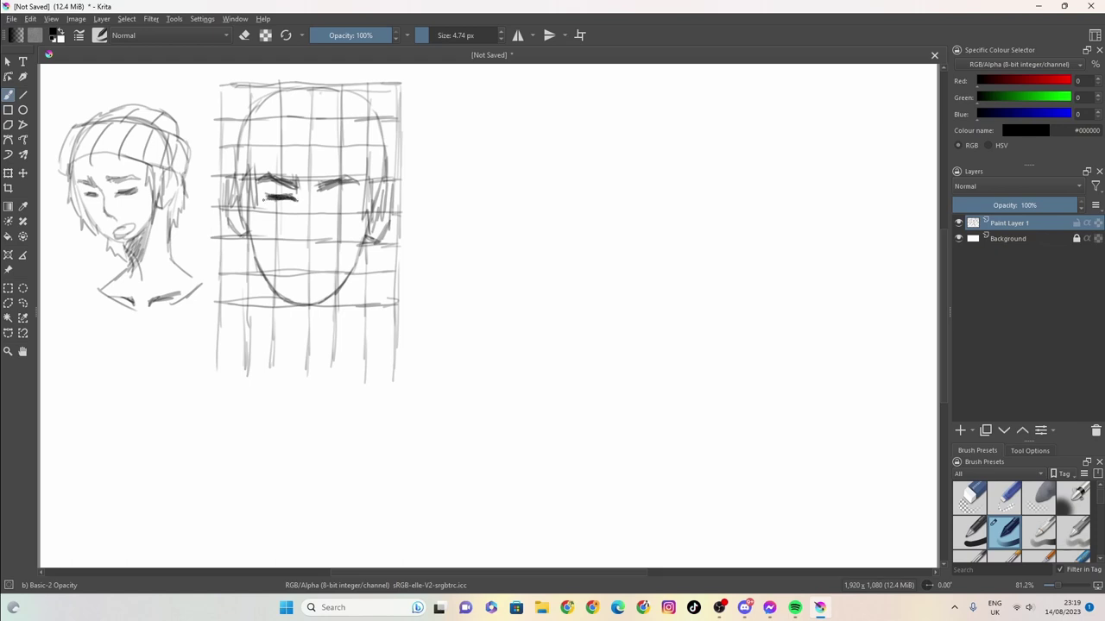
mouse_move(331, 197)
left_mouse_down()
mouse_move(320, 197)
mouse_move(361, 198)
mouse_move(318, 195)
left_mouse_up()
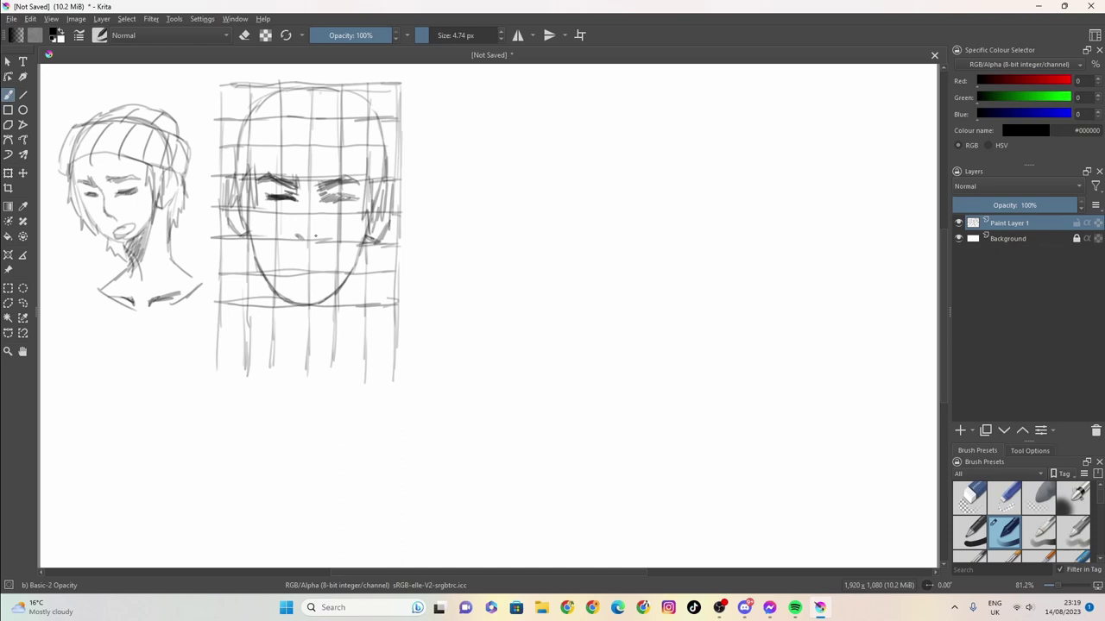
Sketch the nostrils and nose tip and a slightly open mouth on the front-facing head
left_click_drag(314, 236, 324, 235)
left_click_drag(306, 218, 322, 234)
mouse_move(306, 280)
left_mouse_down()
mouse_move(286, 281)
mouse_move(322, 283)
mouse_move(296, 269)
mouse_move(325, 274)
mouse_move(293, 281)
mouse_move(286, 271)
mouse_move(297, 272)
left_mouse_up()
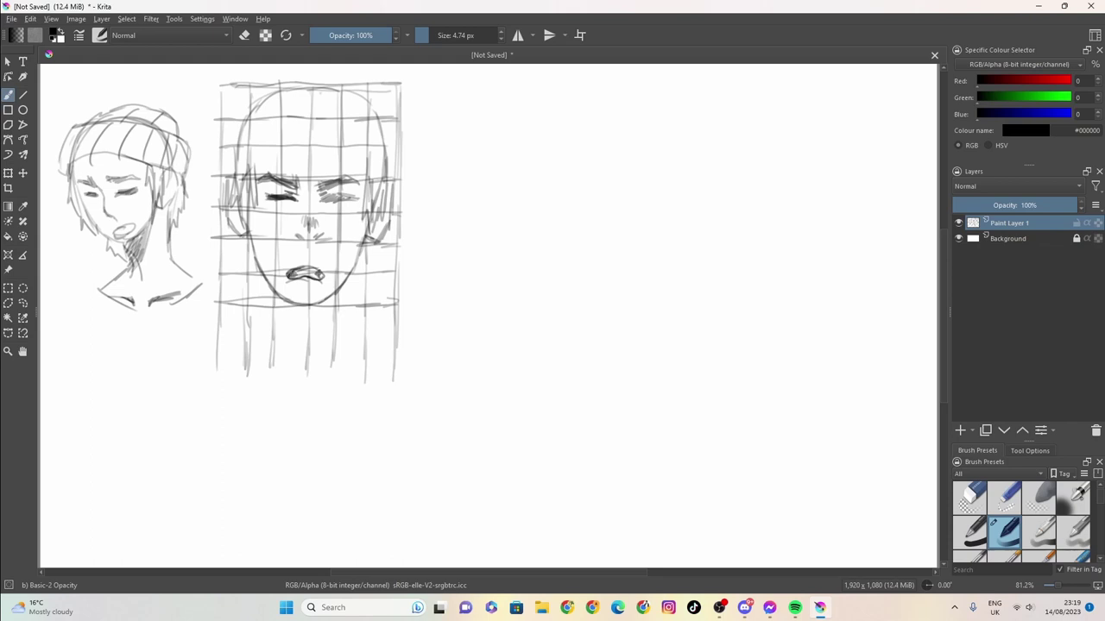
left_click_drag(301, 280, 320, 277)
Draw the beanie's curved folded brim across the front-facing head's forehead and fill it with vertical ribs
mouse_move(371, 147)
left_mouse_down()
mouse_move(270, 145)
mouse_move(245, 174)
left_mouse_up()
mouse_move(285, 143)
left_mouse_down()
mouse_move(391, 166)
mouse_move(290, 143)
mouse_move(215, 178)
mouse_move(221, 134)
mouse_move(315, 110)
mouse_move(390, 129)
mouse_move(387, 182)
mouse_move(368, 163)
left_mouse_up()
mouse_move(242, 131)
left_mouse_down()
mouse_move(233, 179)
mouse_move(251, 159)
left_mouse_up()
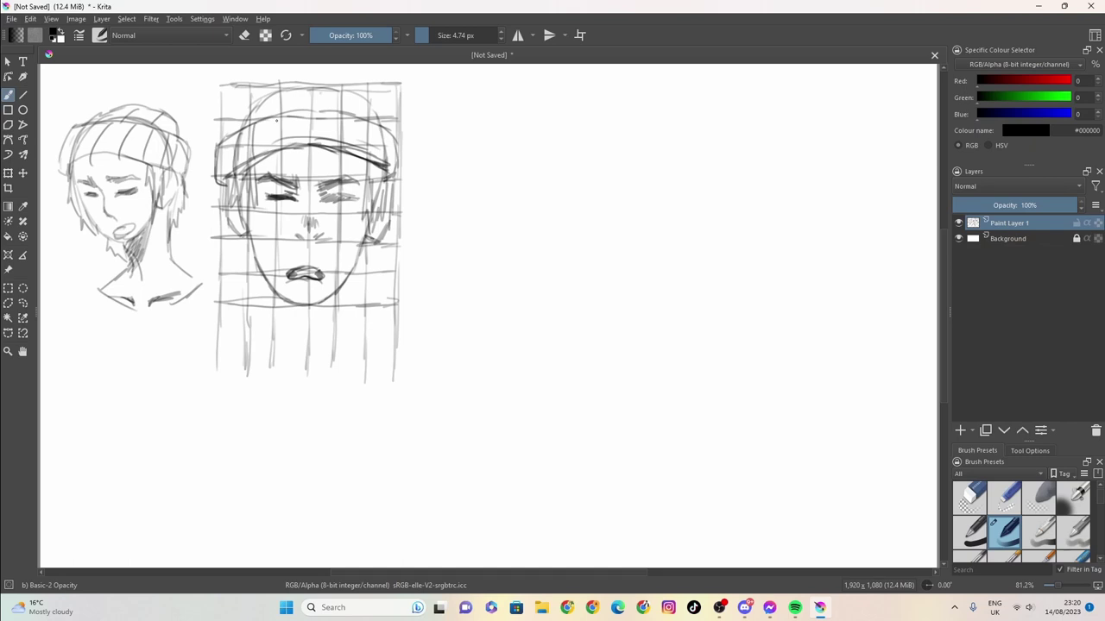
mouse_move(278, 113)
left_mouse_down()
mouse_move(277, 148)
mouse_move(300, 145)
left_mouse_up()
mouse_move(323, 113)
left_mouse_down()
mouse_move(319, 150)
mouse_move(384, 169)
left_mouse_up()
left_click_drag(393, 138, 390, 175)
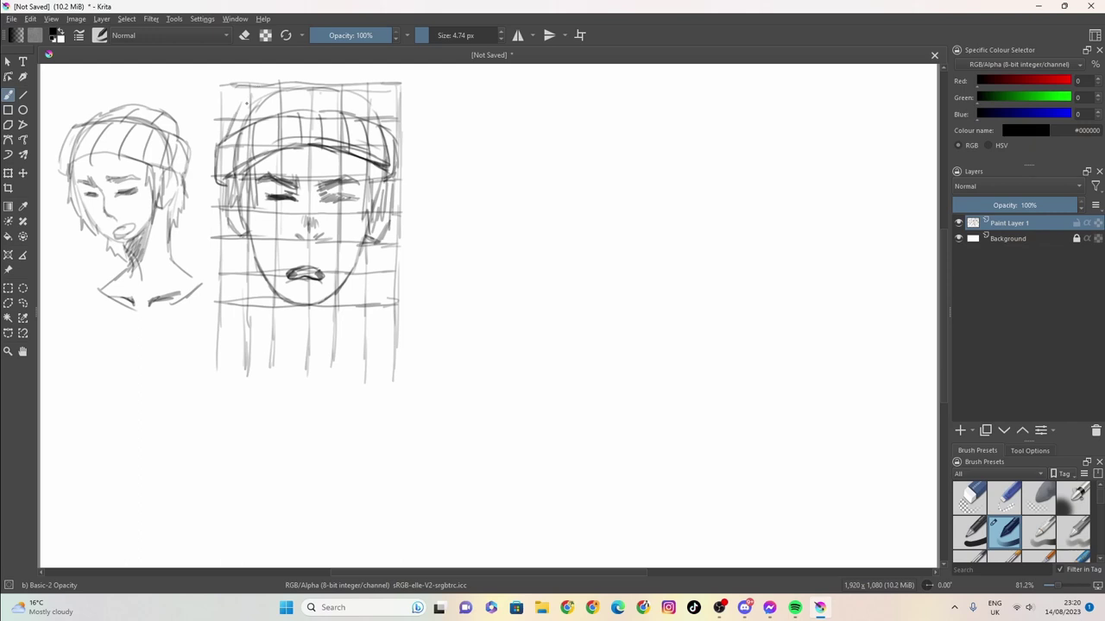
Draw the beanie's domed crown above the brim, add curved ribs converging at the top, and strengthen its outline
mouse_move(242, 104)
left_mouse_down()
mouse_move(285, 75)
mouse_move(345, 74)
mouse_move(393, 138)
left_mouse_up()
left_click_drag(357, 88, 384, 117)
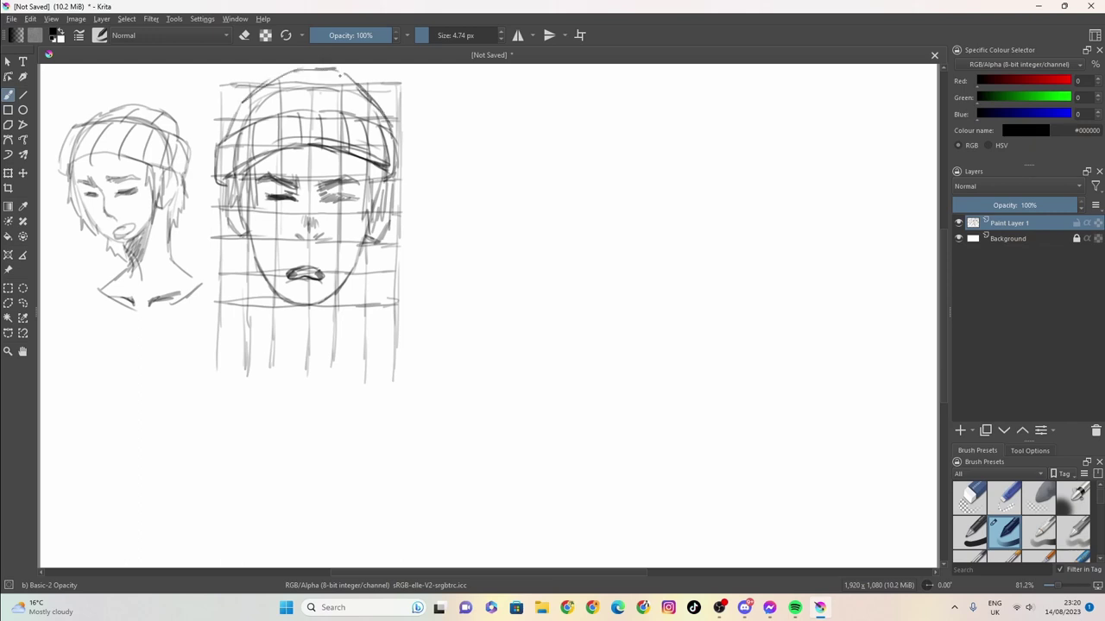
left_click_drag(338, 69, 351, 96)
left_click_drag(352, 98, 360, 126)
mouse_move(324, 71)
left_mouse_down()
mouse_move(325, 96)
mouse_move(276, 119)
left_mouse_up()
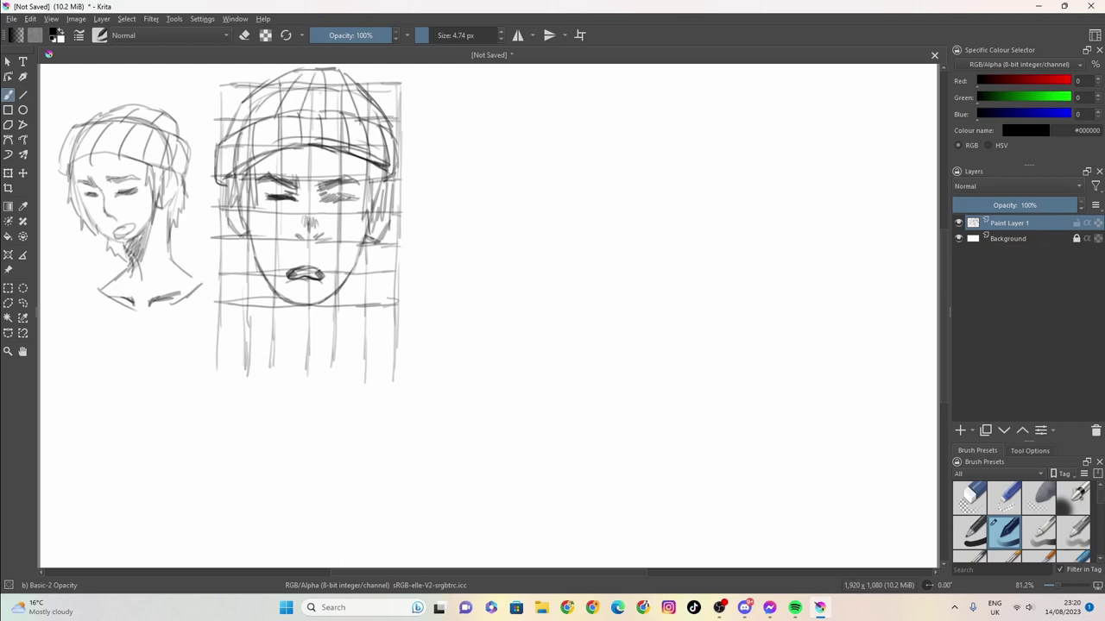
mouse_move(285, 76)
left_mouse_down()
mouse_move(254, 126)
mouse_move(226, 132)
left_mouse_up()
left_click_drag(259, 88, 232, 121)
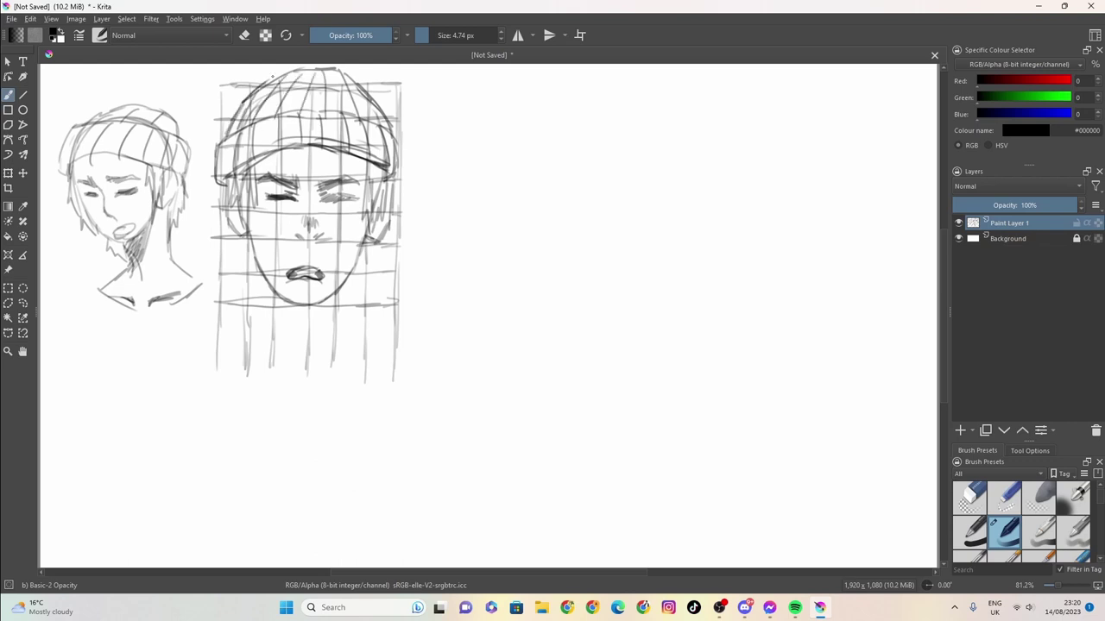
left_click_drag(278, 73, 252, 91)
mouse_move(292, 69)
left_mouse_down()
mouse_move(264, 85)
mouse_move(344, 72)
left_mouse_up()
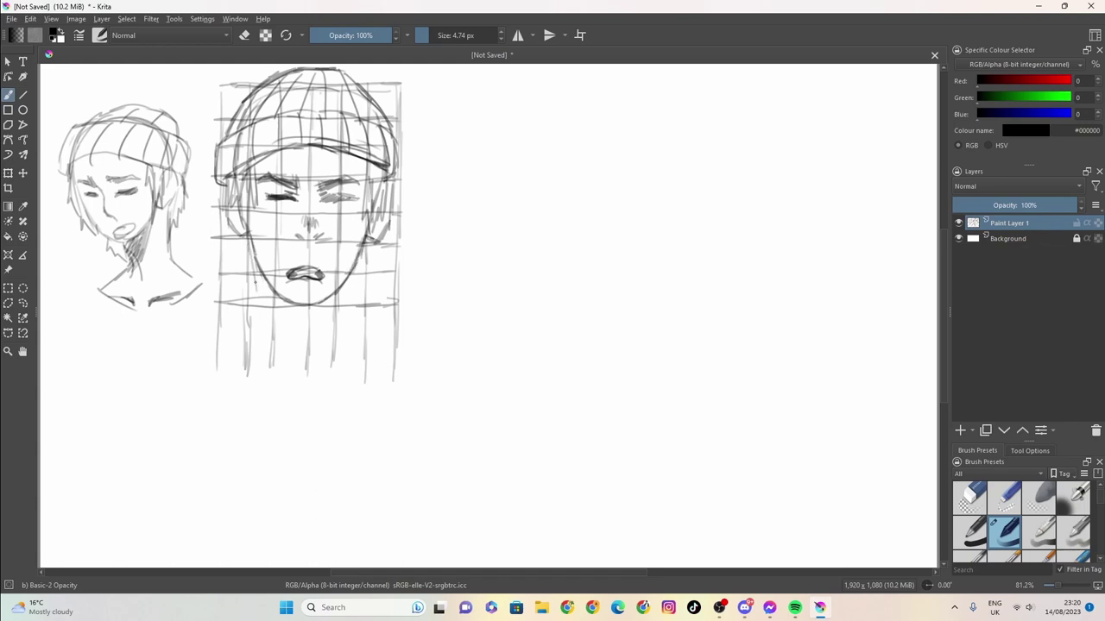
Draw the front-facing figure's neck sides and sloping shoulder lines below the jaw
mouse_move(255, 331)
left_mouse_down()
mouse_move(240, 345)
mouse_move(258, 388)
left_mouse_up()
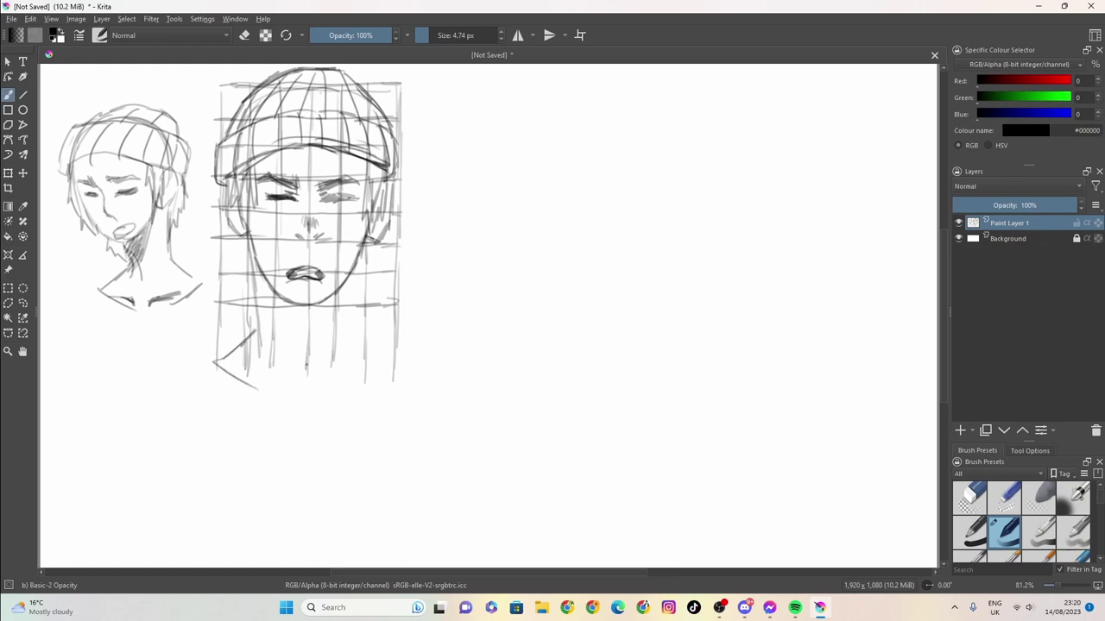
mouse_move(367, 255)
left_mouse_down()
mouse_move(352, 343)
mouse_move(372, 346)
left_mouse_up()
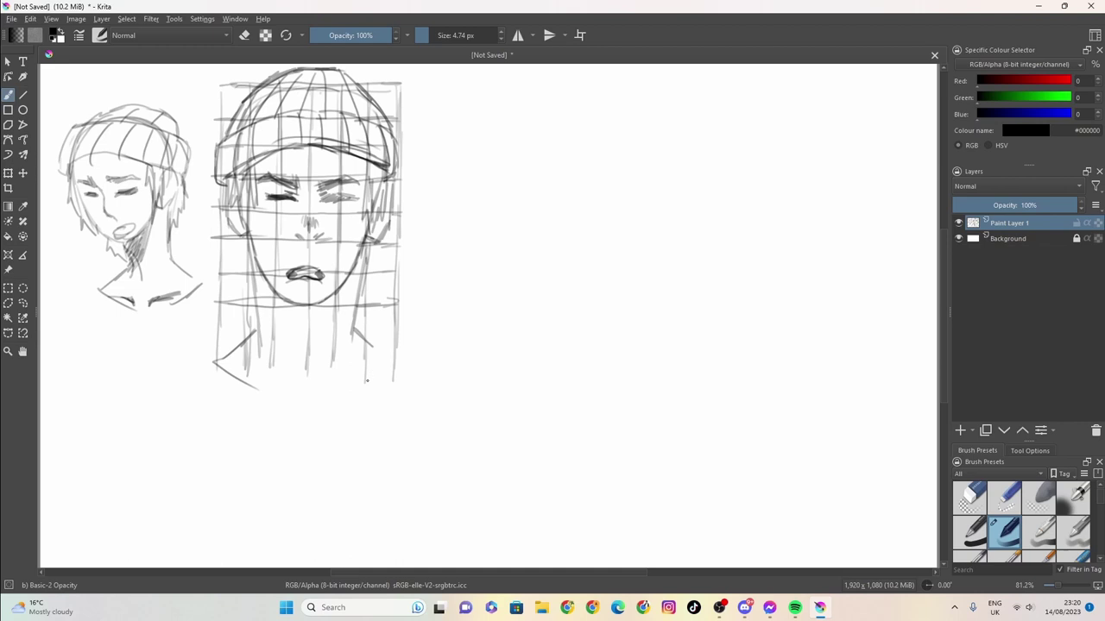
mouse_move(377, 353)
left_mouse_down()
mouse_move(384, 364)
mouse_move(359, 302)
mouse_move(369, 244)
mouse_move(364, 283)
left_mouse_up()
Add pointed hair strands beside the jaw on both sides of the front-facing head
mouse_move(240, 239)
left_mouse_down()
mouse_move(256, 292)
mouse_move(237, 258)
left_mouse_up()
left_click_drag(235, 265, 244, 252)
mouse_move(362, 271)
left_mouse_down()
mouse_move(359, 293)
mouse_move(370, 283)
left_mouse_up()
left_click_drag(379, 247, 374, 271)
Close the front-facing bust with a curved lower edge between the shoulders and mark both collarbones
left_click_drag(390, 378, 381, 374)
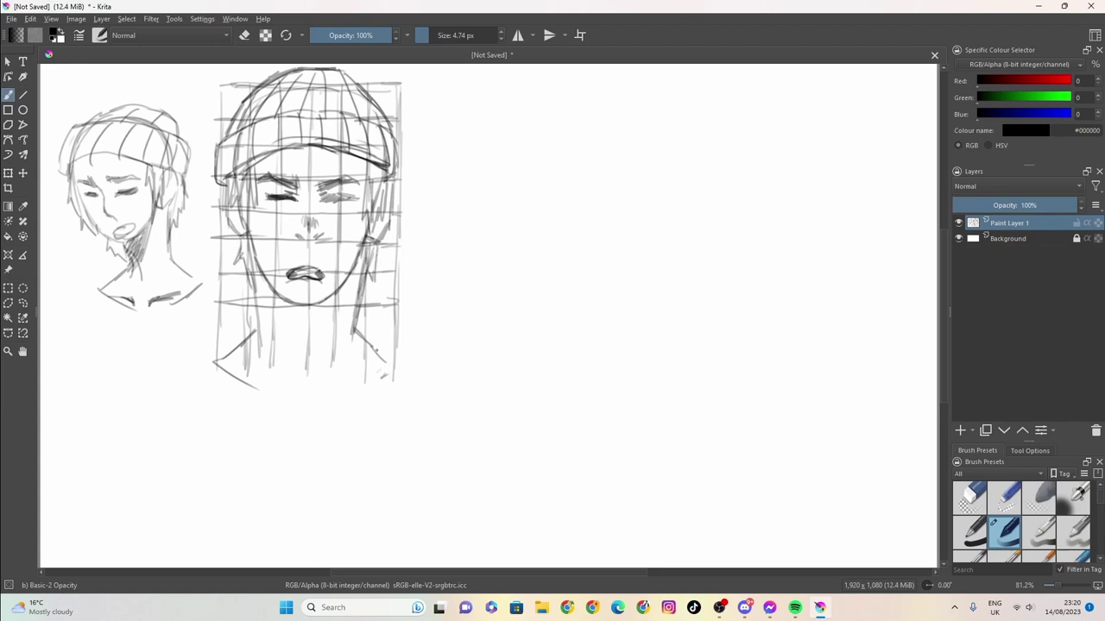
mouse_move(361, 329)
left_mouse_down()
mouse_move(384, 371)
mouse_move(315, 406)
left_mouse_up()
mouse_move(239, 381)
left_mouse_down()
mouse_move(300, 409)
mouse_move(322, 403)
mouse_move(281, 392)
mouse_move(354, 386)
left_mouse_up()
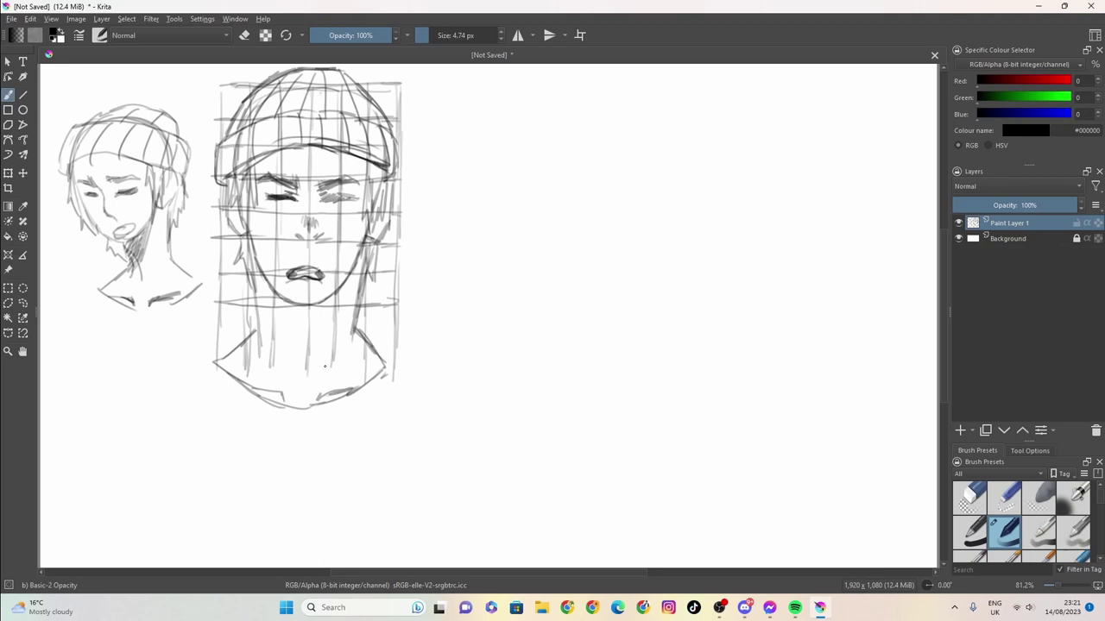
Hatch a diagonal shadow beneath the front-facing head's jaw and along one side of the neck
left_click_drag(330, 300, 257, 335)
left_click_drag(260, 287, 265, 336)
left_click_drag(315, 309, 267, 335)
mouse_move(284, 298)
left_mouse_down()
mouse_move(259, 326)
mouse_move(252, 309)
left_mouse_up()
left_click_drag(264, 269, 250, 281)
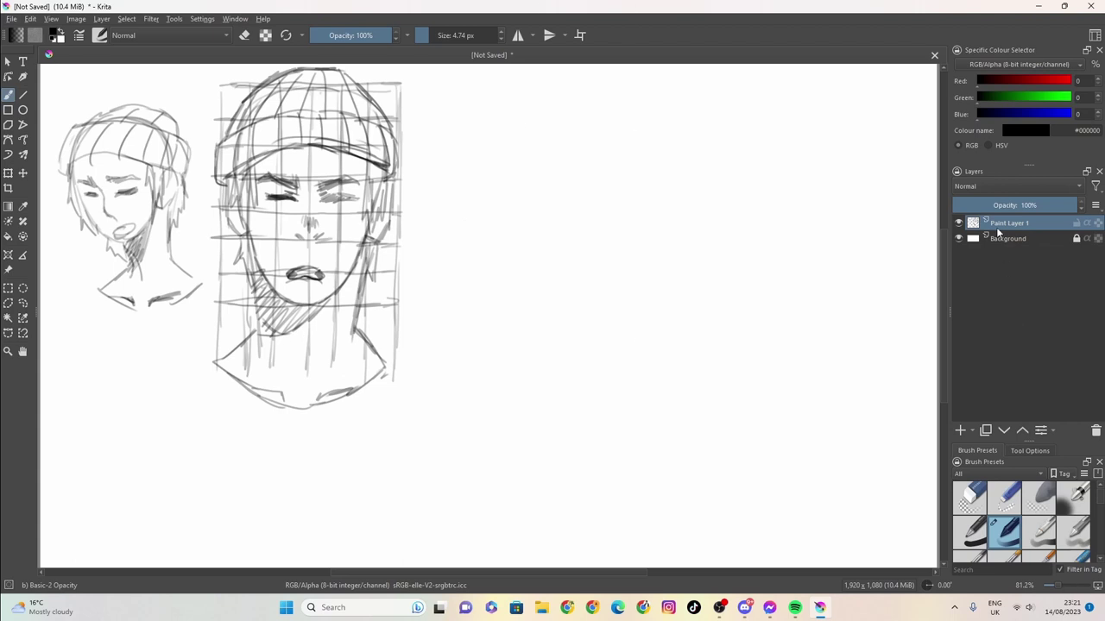
Add a new paint layer above the sketch, fade Paint Layer 1 to about 36% opacity, and make Paint Layer 2 active
right_click(1039, 225)
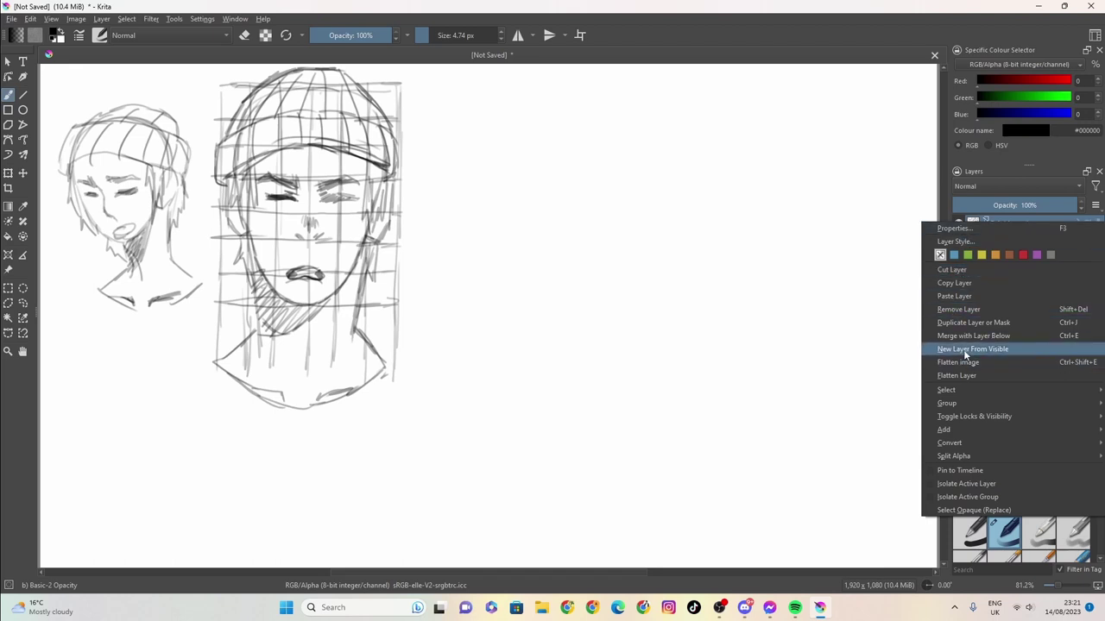
left_click(825, 522)
left_click(961, 431)
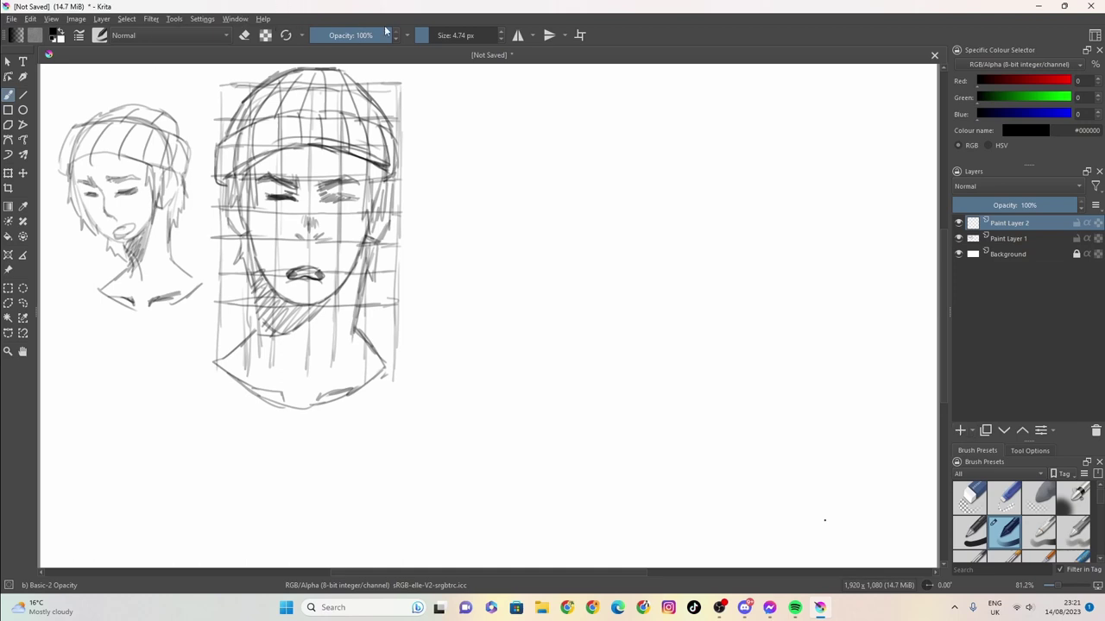
left_click(1005, 239)
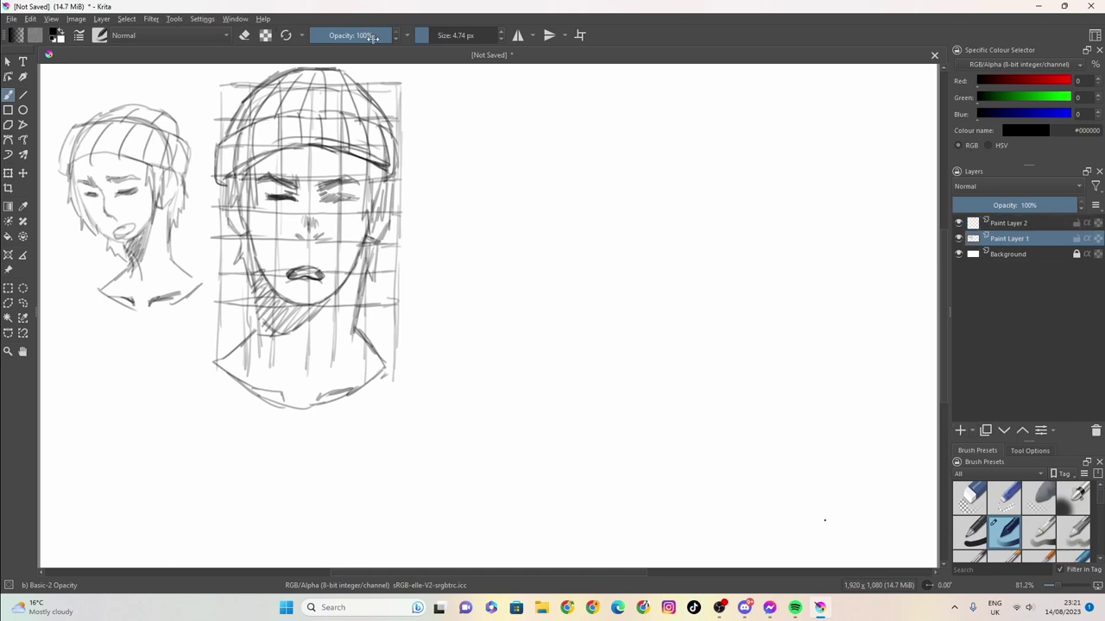
left_click_drag(1018, 199, 997, 205)
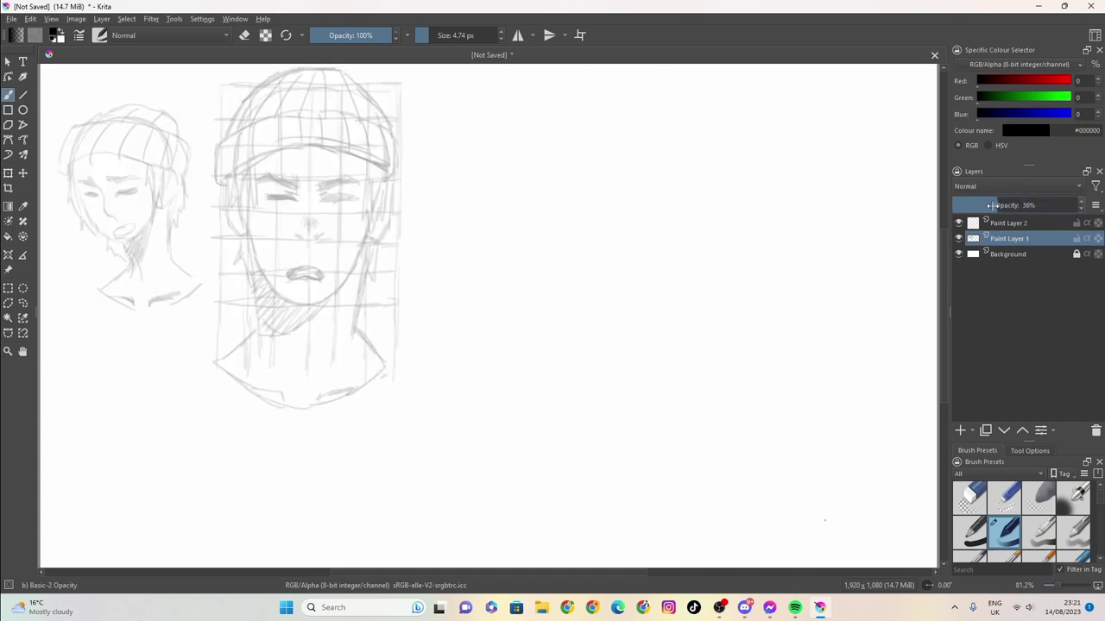
left_click(1011, 223)
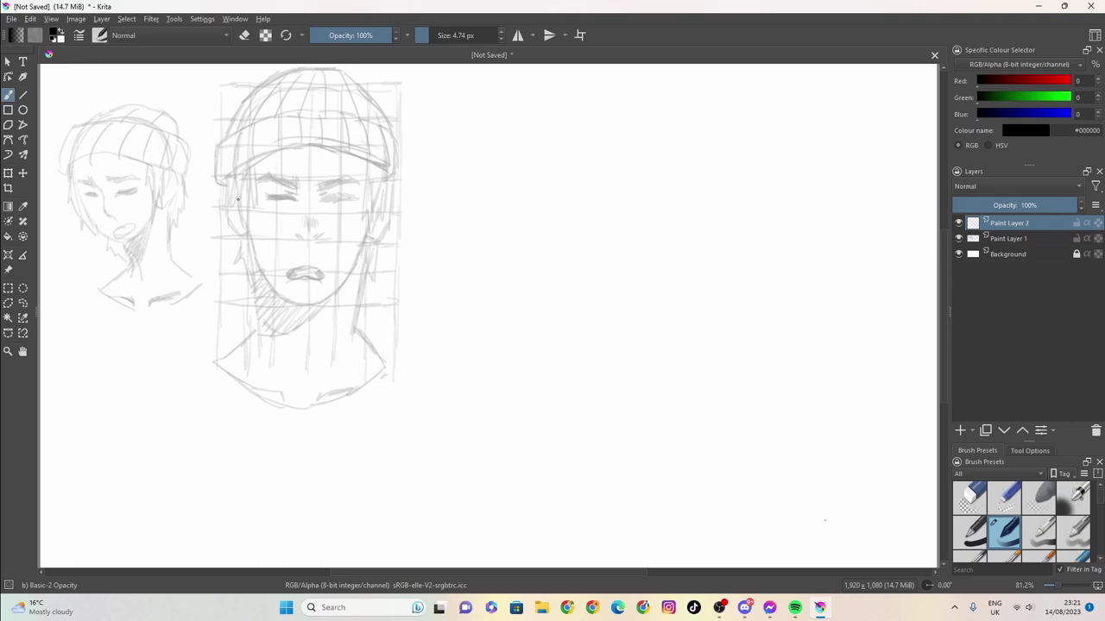
Trace the hair strands framing the front-facing face and fill in both angled eyebrows with dark lines on Paint Layer 2
mouse_move(235, 173)
left_mouse_down()
mouse_move(229, 206)
mouse_move(239, 200)
mouse_move(246, 235)
mouse_move(259, 176)
mouse_move(259, 190)
left_mouse_up()
mouse_move(367, 172)
left_mouse_down()
mouse_move(361, 216)
mouse_move(371, 234)
mouse_move(378, 188)
mouse_move(376, 212)
left_mouse_up()
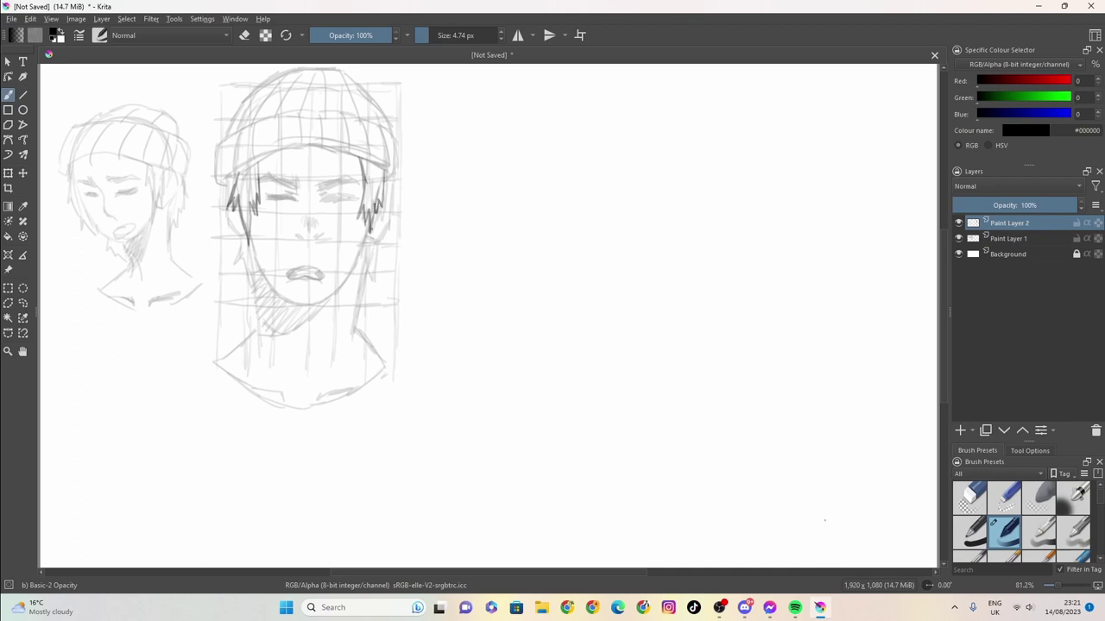
mouse_move(266, 178)
left_mouse_down()
mouse_move(356, 172)
mouse_move(363, 185)
mouse_move(319, 185)
mouse_move(335, 182)
left_mouse_up()
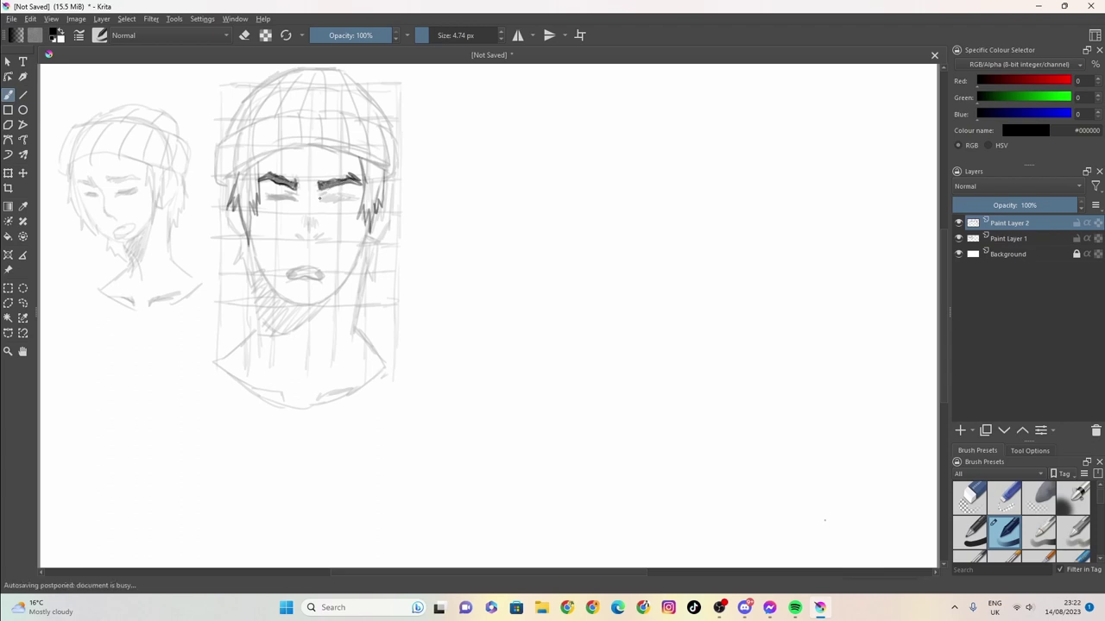
Trace both closed eyes of the front-facing head with thick dark lines and add creases at the inner corners
left_click_drag(326, 195, 315, 191)
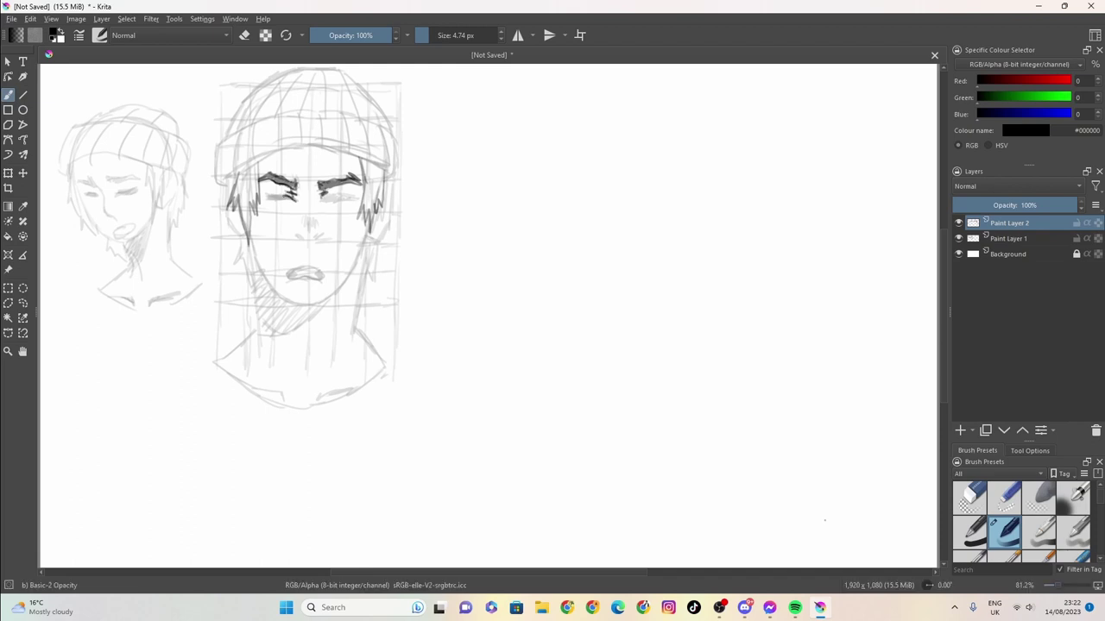
left_click_drag(295, 197, 264, 195)
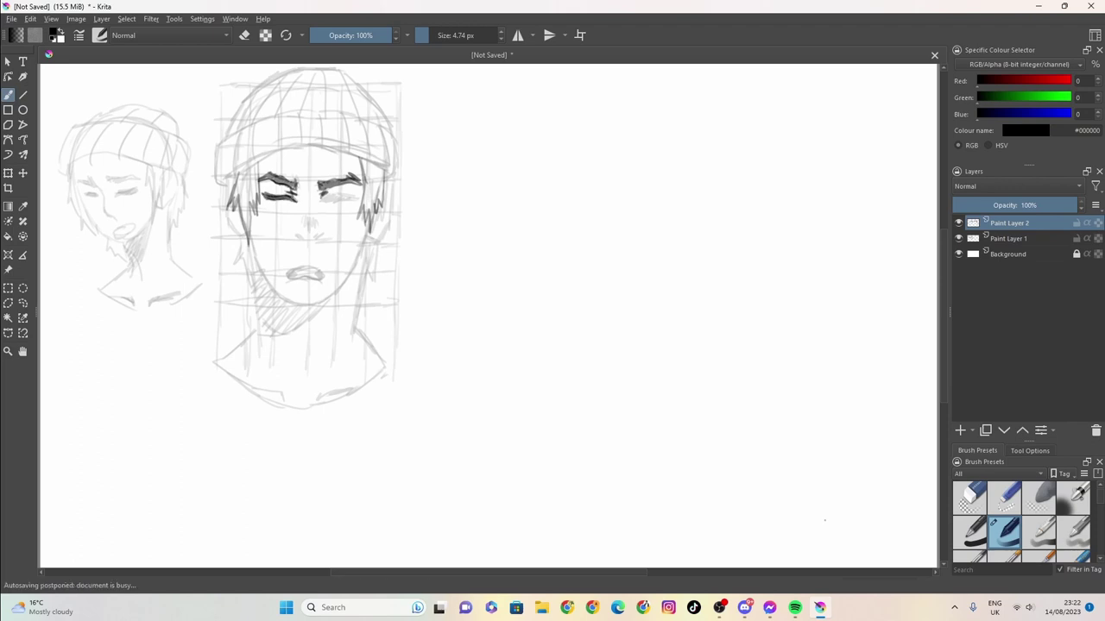
left_click_drag(324, 198, 331, 201)
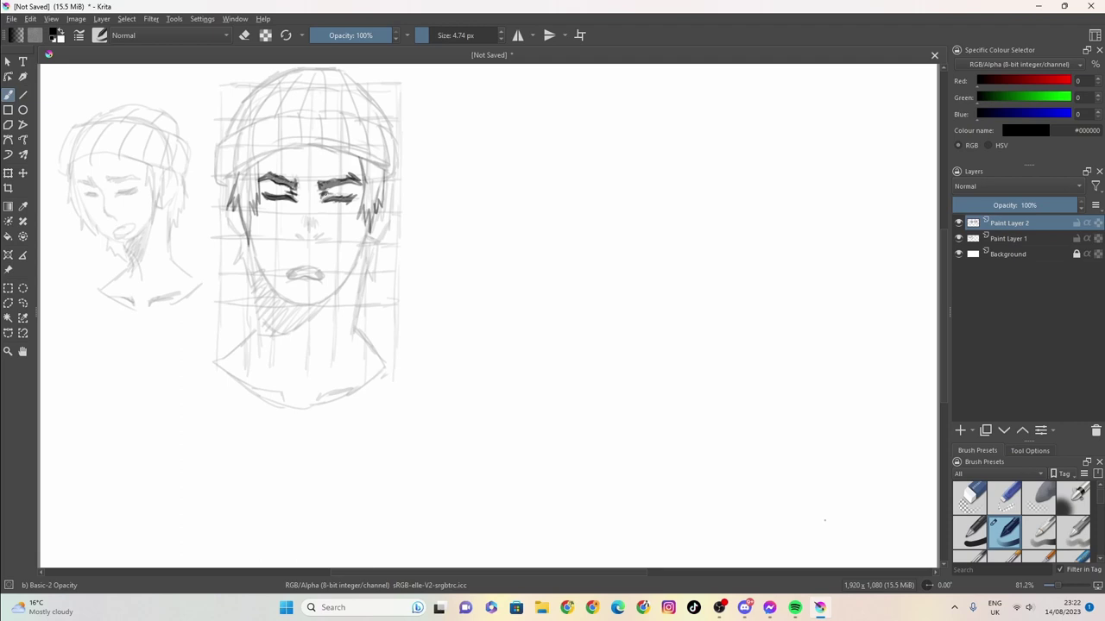
Trace the nose tip and nostrils, and outline the slightly open mouth with darkened corners
mouse_move(321, 196)
left_mouse_down()
mouse_move(333, 194)
mouse_move(306, 239)
left_mouse_up()
mouse_move(324, 238)
left_mouse_down()
mouse_move(304, 273)
mouse_move(290, 271)
left_mouse_up()
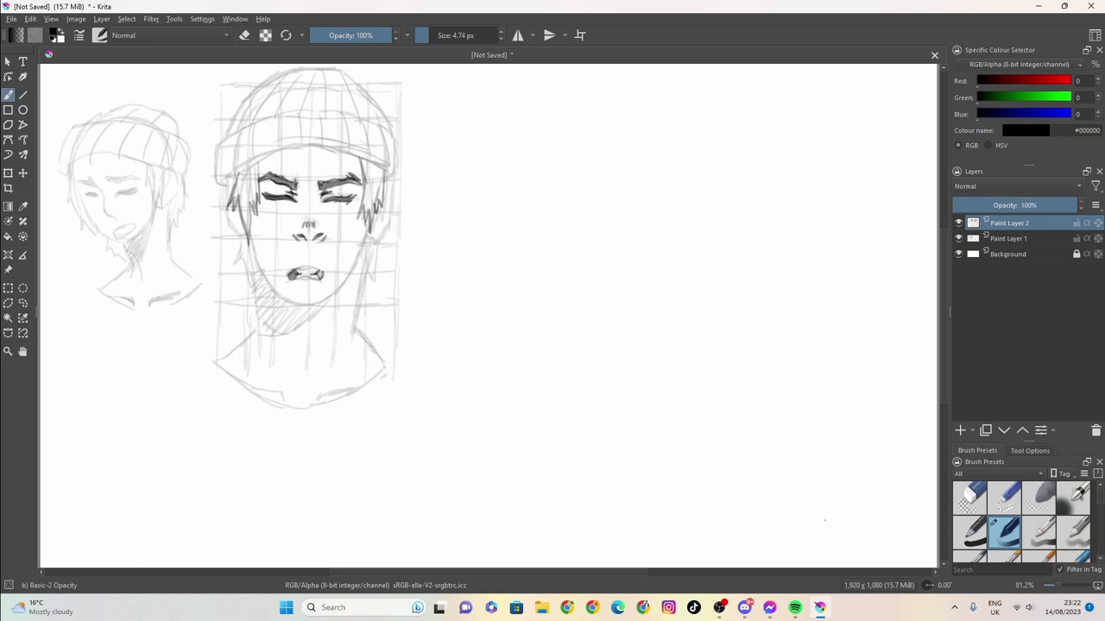
left_click_drag(316, 273, 328, 278)
mouse_move(306, 269)
left_mouse_down()
mouse_move(325, 267)
mouse_move(290, 278)
left_mouse_up()
Trace the front-facing jawline and chin, and redraw the pointed hair strands on both sides of the jaw
mouse_move(361, 240)
left_mouse_down()
mouse_move(347, 279)
mouse_move(320, 302)
mouse_move(276, 294)
left_mouse_up()
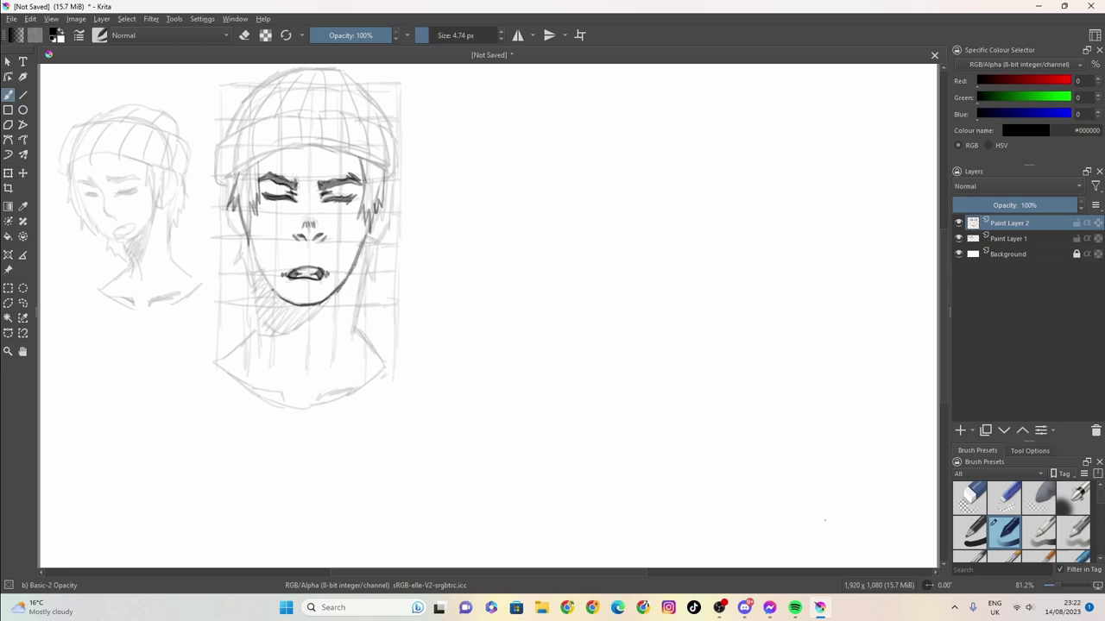
mouse_move(248, 238)
left_mouse_down()
mouse_move(269, 288)
mouse_move(294, 308)
left_mouse_up()
mouse_move(243, 237)
left_mouse_down()
mouse_move(238, 261)
mouse_move(254, 300)
left_mouse_up()
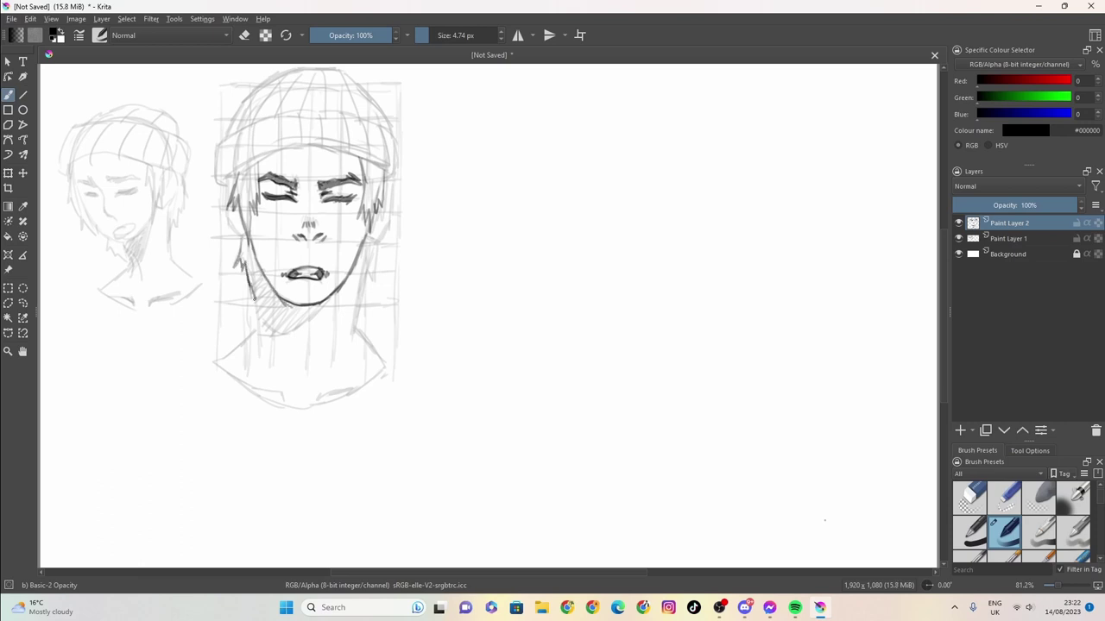
mouse_move(373, 276)
left_mouse_down()
mouse_move(364, 293)
mouse_move(382, 248)
mouse_move(383, 268)
mouse_move(383, 239)
mouse_move(369, 244)
mouse_move(385, 225)
left_mouse_up()
left_click_drag(392, 178, 389, 223)
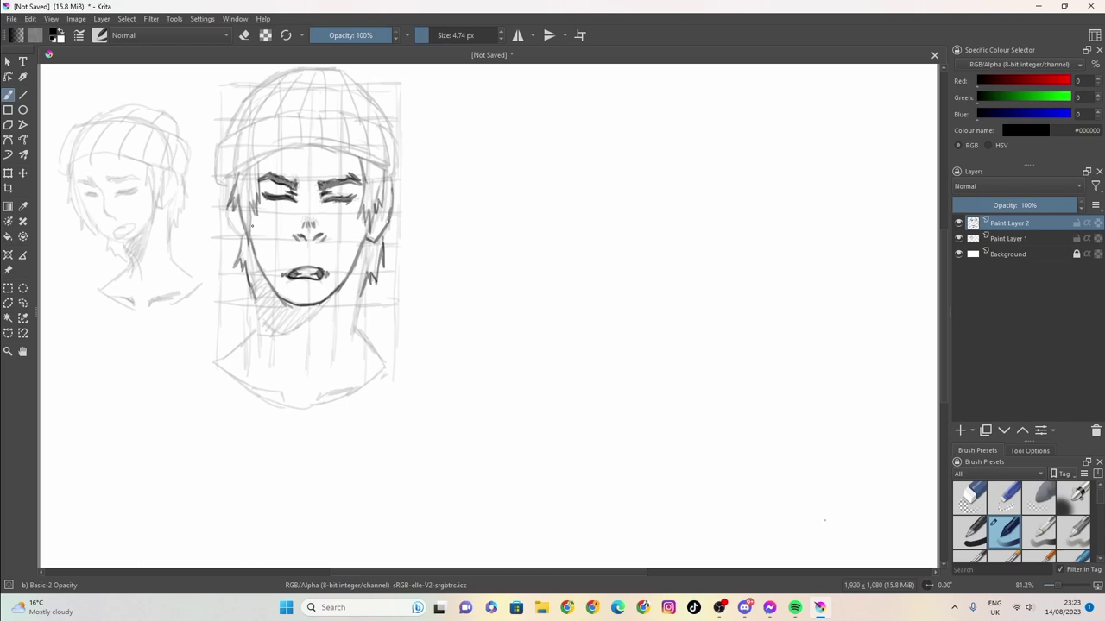
Trace the sides of the front-facing head and outline the beanie's crown and folded brim
mouse_move(239, 233)
left_mouse_down()
mouse_move(217, 143)
mouse_move(253, 84)
mouse_move(285, 69)
mouse_move(330, 72)
mouse_move(367, 101)
mouse_move(390, 147)
mouse_move(394, 136)
mouse_move(380, 202)
left_mouse_up()
mouse_move(383, 159)
left_mouse_down()
mouse_move(377, 172)
mouse_move(308, 148)
mouse_move(259, 154)
mouse_move(230, 177)
left_mouse_up()
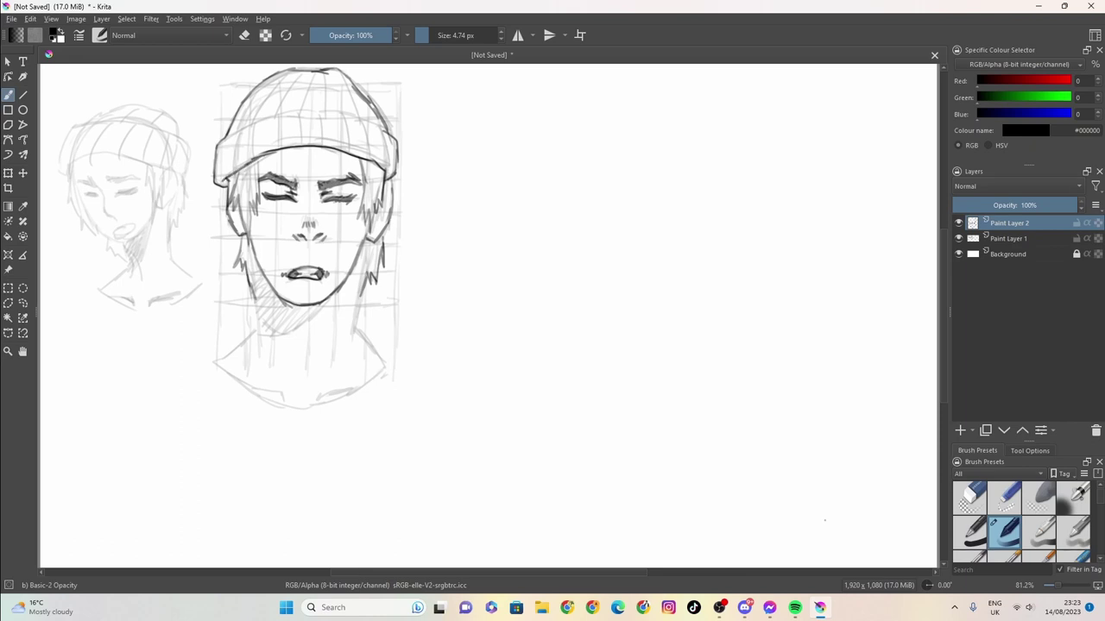
mouse_move(221, 138)
left_mouse_down()
mouse_move(325, 111)
mouse_move(393, 137)
left_mouse_up()
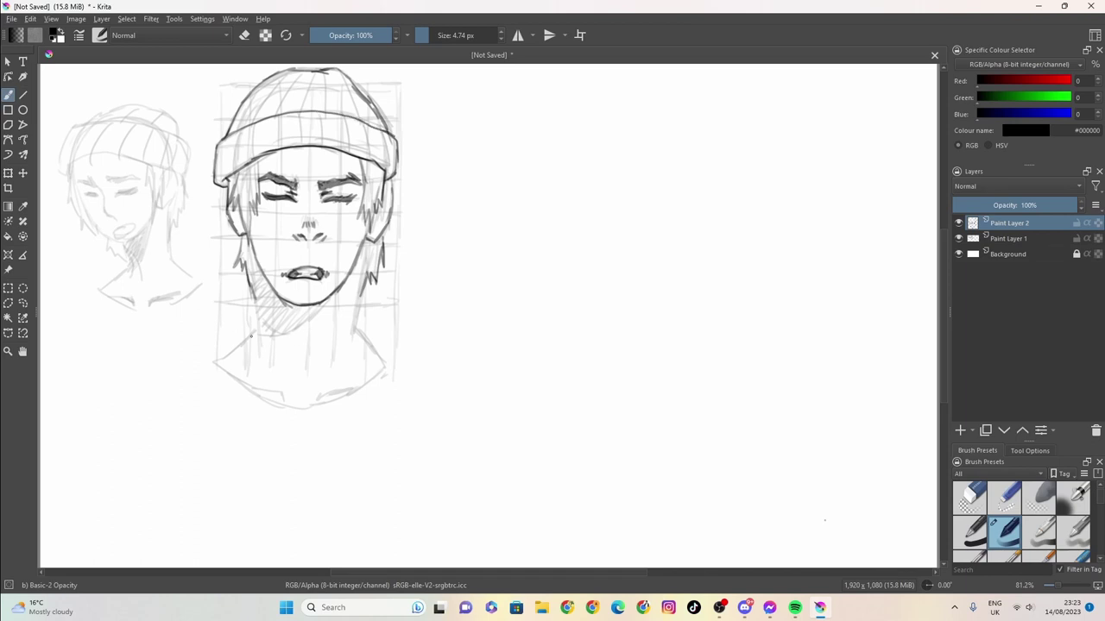
Hatch the shadow under the traced jaw and draw both sides of the neck down to the shoulders
mouse_move(333, 295)
left_mouse_down()
mouse_move(263, 314)
mouse_move(257, 303)
mouse_move(262, 323)
mouse_move(327, 303)
mouse_move(277, 320)
mouse_move(249, 283)
left_mouse_up()
left_click_drag(248, 243, 255, 364)
left_click_drag(358, 295, 351, 359)
left_click_drag(366, 248, 355, 311)
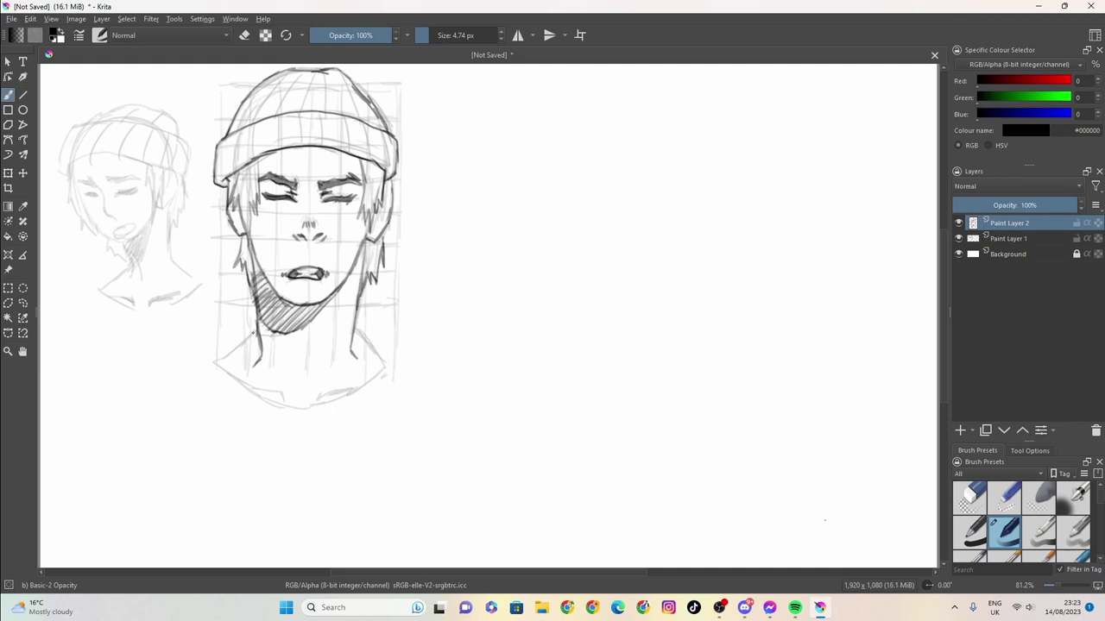
Trace the sloping shoulders, the bust's curved lower edge and both collarbones
mouse_move(256, 332)
left_mouse_down()
mouse_move(213, 363)
mouse_move(296, 408)
mouse_move(355, 387)
left_mouse_up()
mouse_move(354, 326)
left_mouse_down()
mouse_move(388, 368)
mouse_move(328, 408)
mouse_move(288, 408)
mouse_move(208, 366)
left_mouse_up()
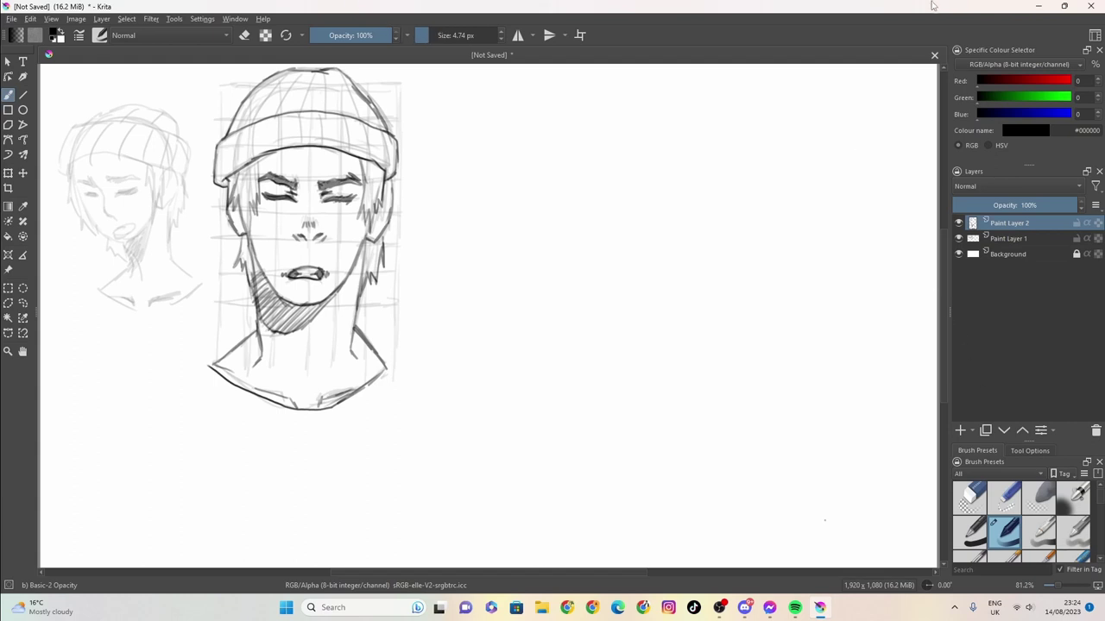
Erase the front head's grid and rough sketch on Paint Layer 1 with a 1000 px eraser, and restore that layer to 100% opacity
left_click(244, 38)
left_click_drag(432, 37, 506, 37)
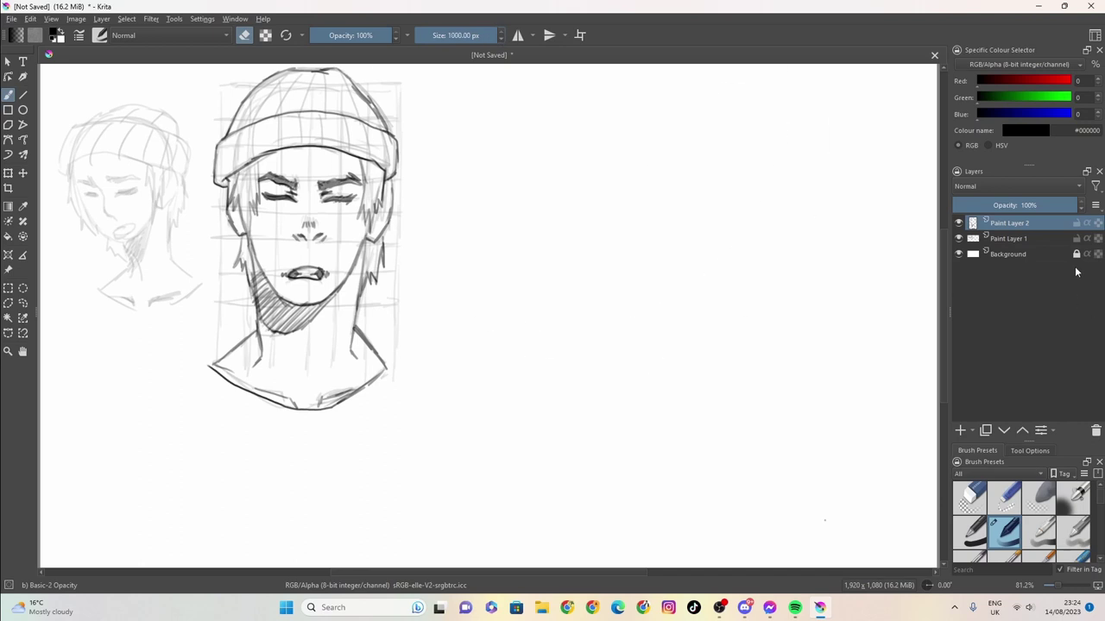
left_click(1035, 238)
mouse_move(293, 246)
left_mouse_down()
mouse_move(434, 208)
mouse_move(462, 227)
mouse_move(468, 288)
mouse_move(446, 340)
mouse_move(433, 188)
left_mouse_up()
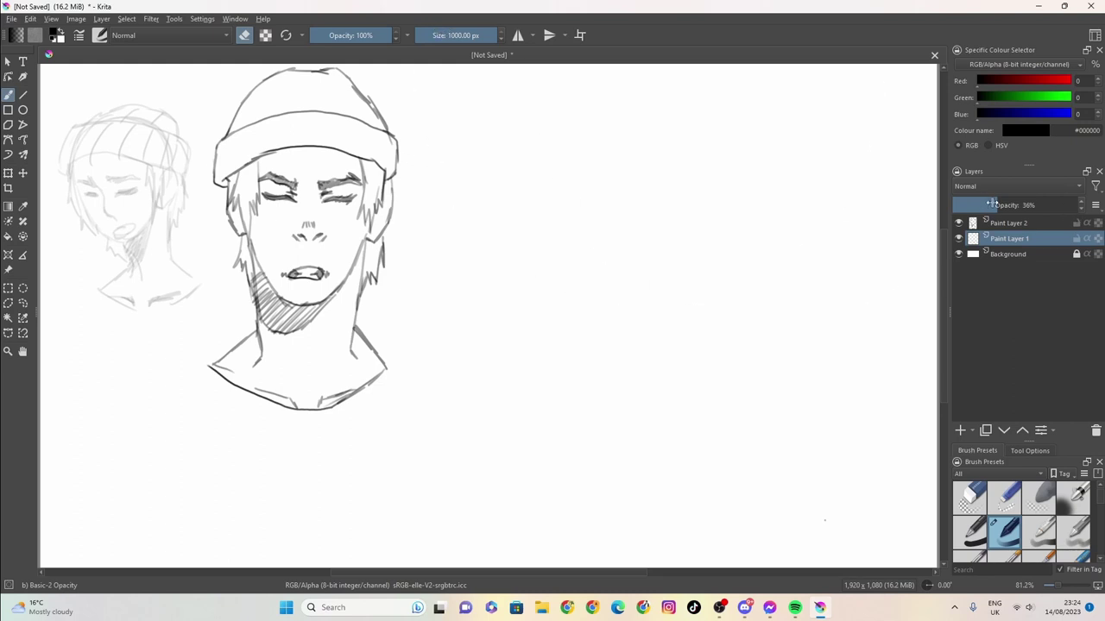
left_click_drag(992, 206, 1100, 206)
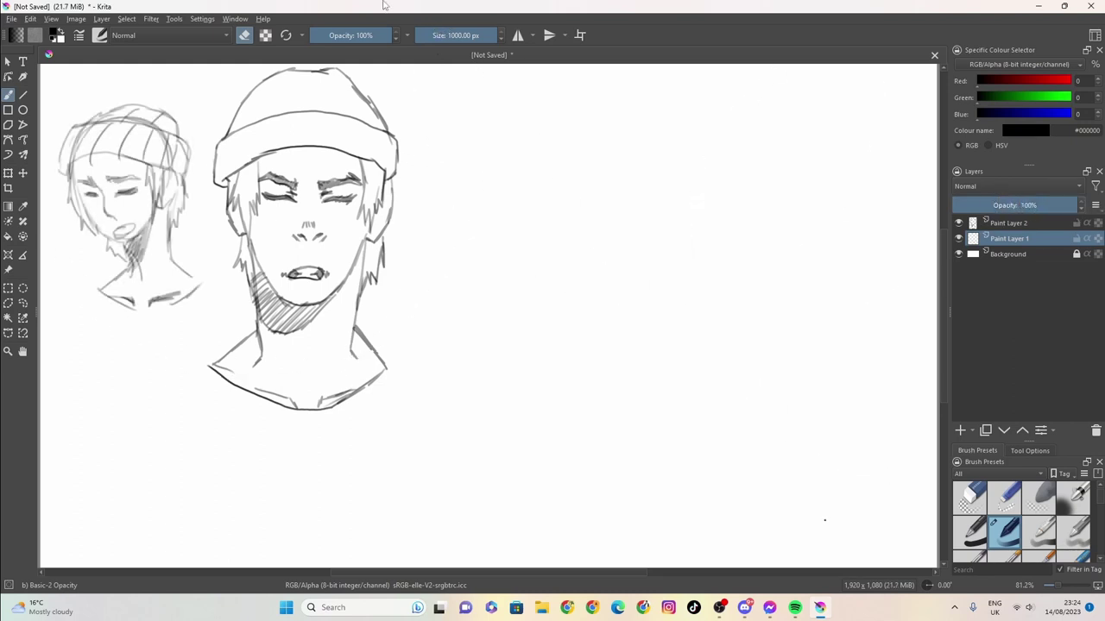
Draw ribs across the front-facing beanie's brim and crown with a 4.74 px brush
left_click_drag(471, 38, 430, 35)
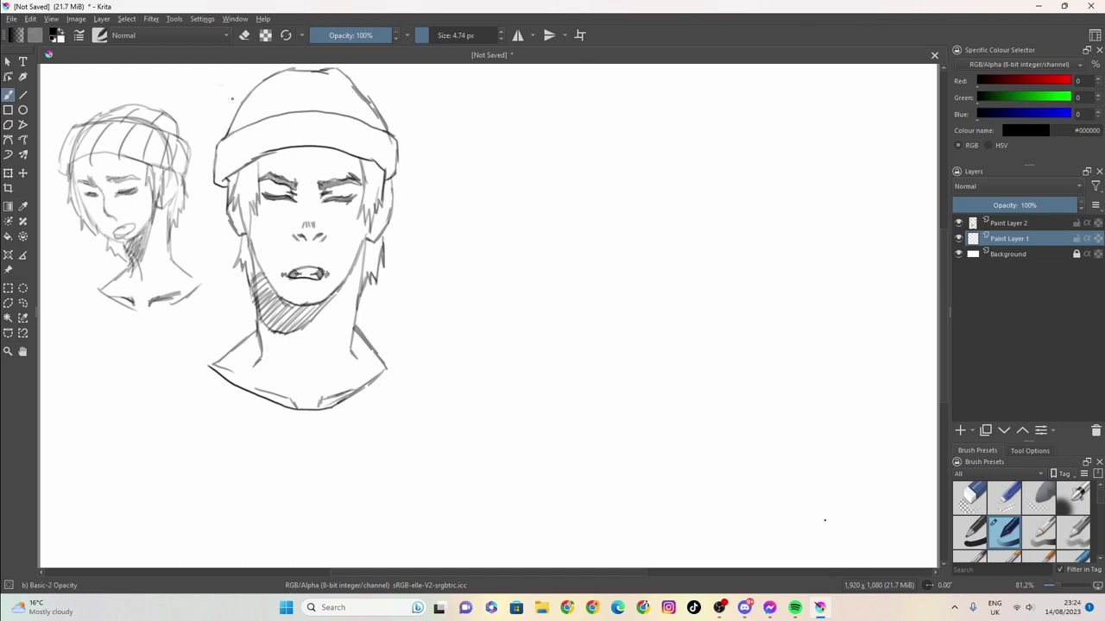
left_click_drag(240, 134, 231, 168)
left_click_drag(263, 127, 263, 158)
mouse_move(300, 119)
left_mouse_down()
mouse_move(299, 144)
mouse_move(325, 129)
mouse_move(325, 145)
mouse_move(384, 155)
mouse_move(385, 166)
left_mouse_up()
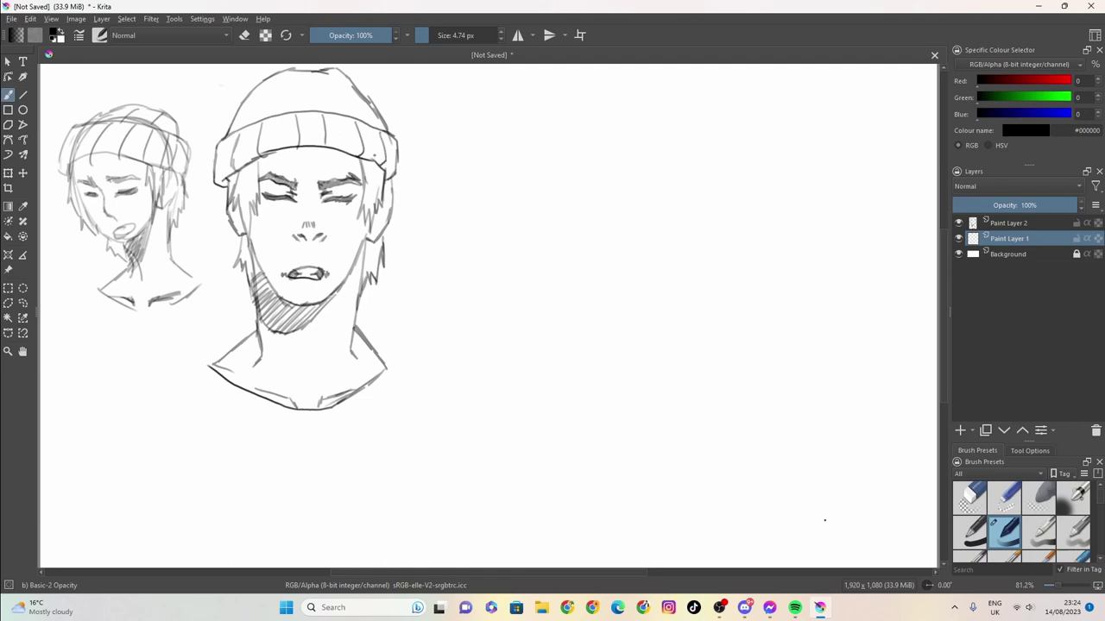
left_click_drag(249, 121, 280, 67)
mouse_move(281, 117)
left_mouse_down()
mouse_move(302, 69)
mouse_move(340, 115)
mouse_move(371, 123)
left_mouse_up()
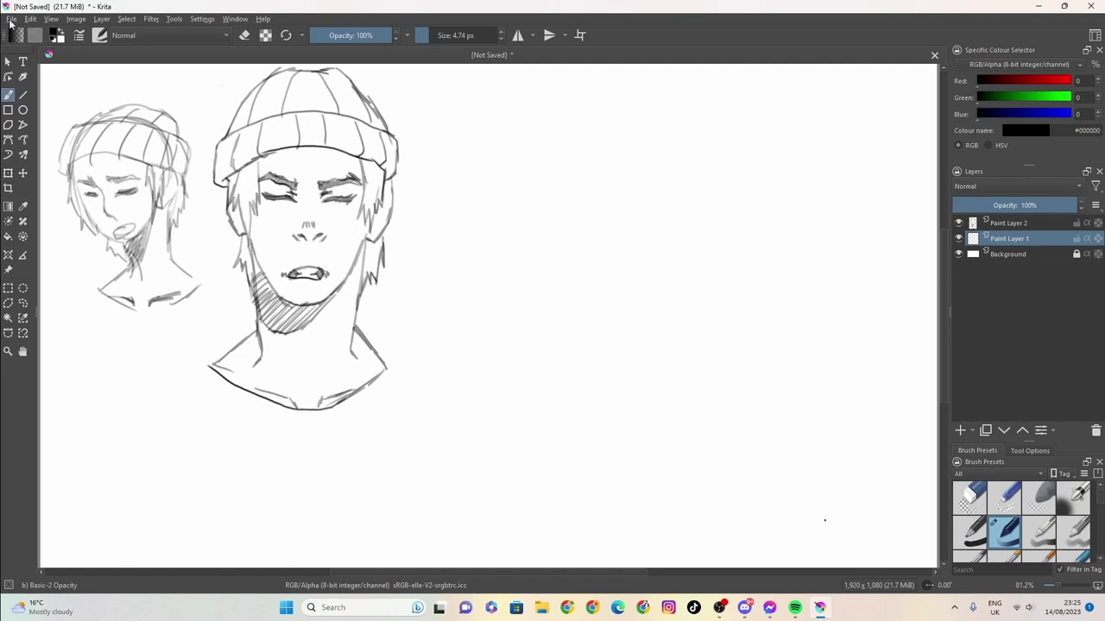
Draw a small three-lobed puff of breath beside the tilted head's jaw
mouse_move(71, 243)
left_mouse_down()
mouse_move(64, 231)
mouse_move(50, 257)
mouse_move(60, 272)
mouse_move(86, 261)
mouse_move(78, 241)
left_mouse_up()
Close the drawing and save it as a Krita document named "beanie boy" in the "animation yhand drawn in krita" folder
double_click(6, 5)
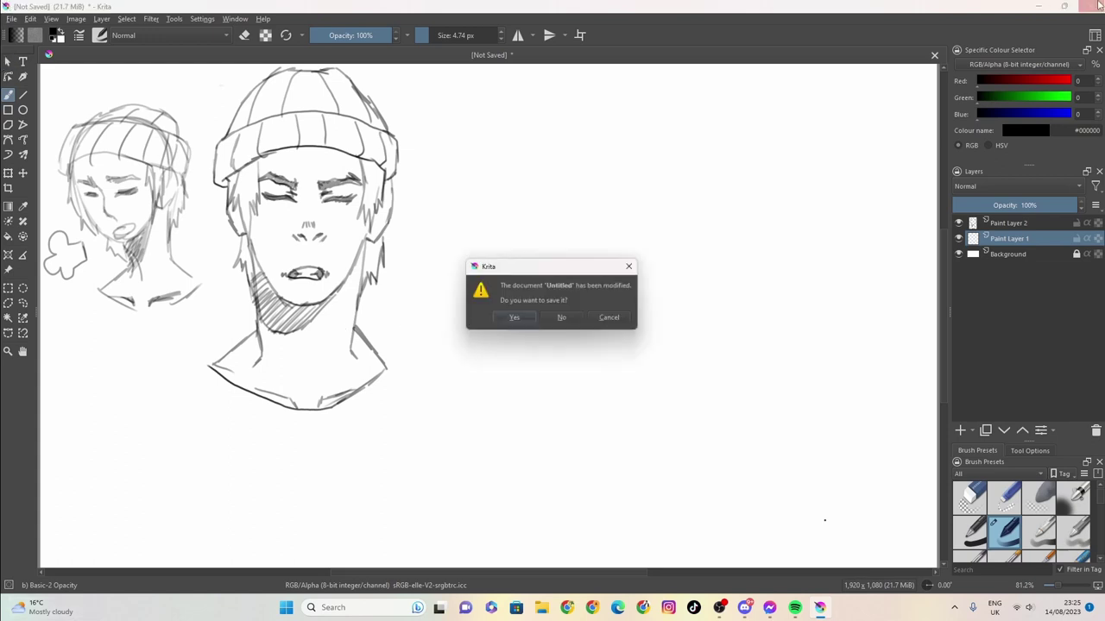
left_click(516, 320)
type("bo")
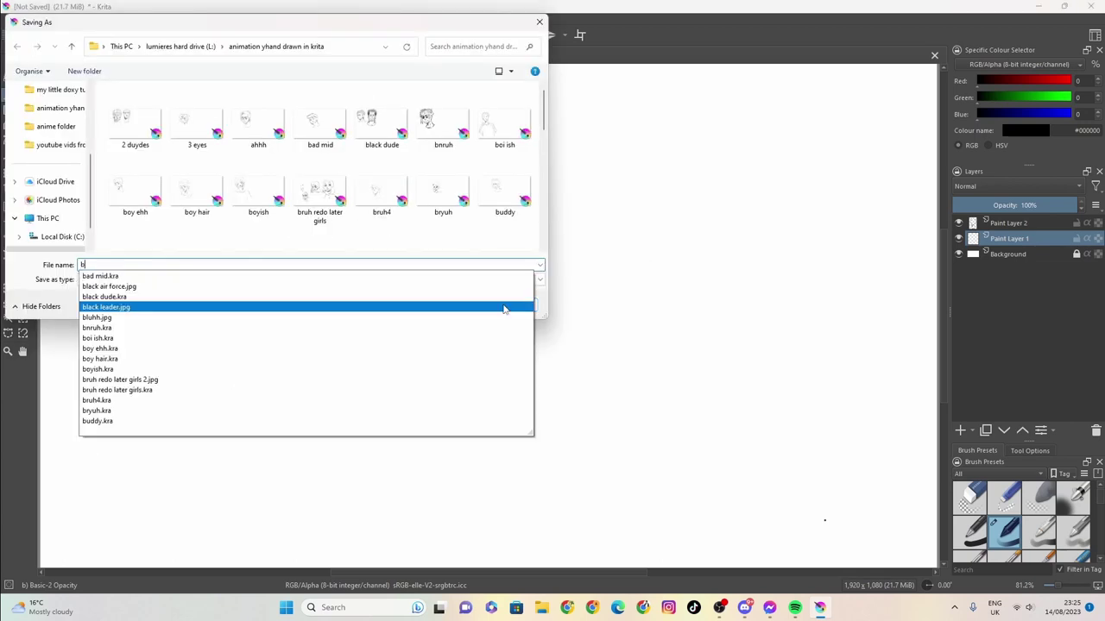
key("BackSpace")
key("BackSpace")
type("beanie boy")
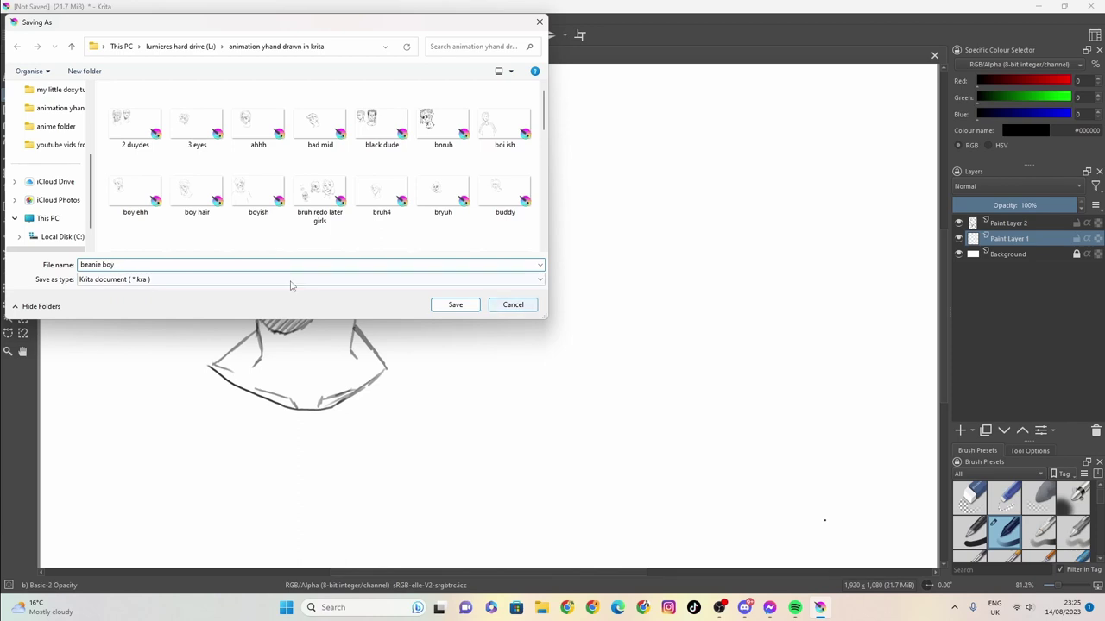
left_click(455, 304)
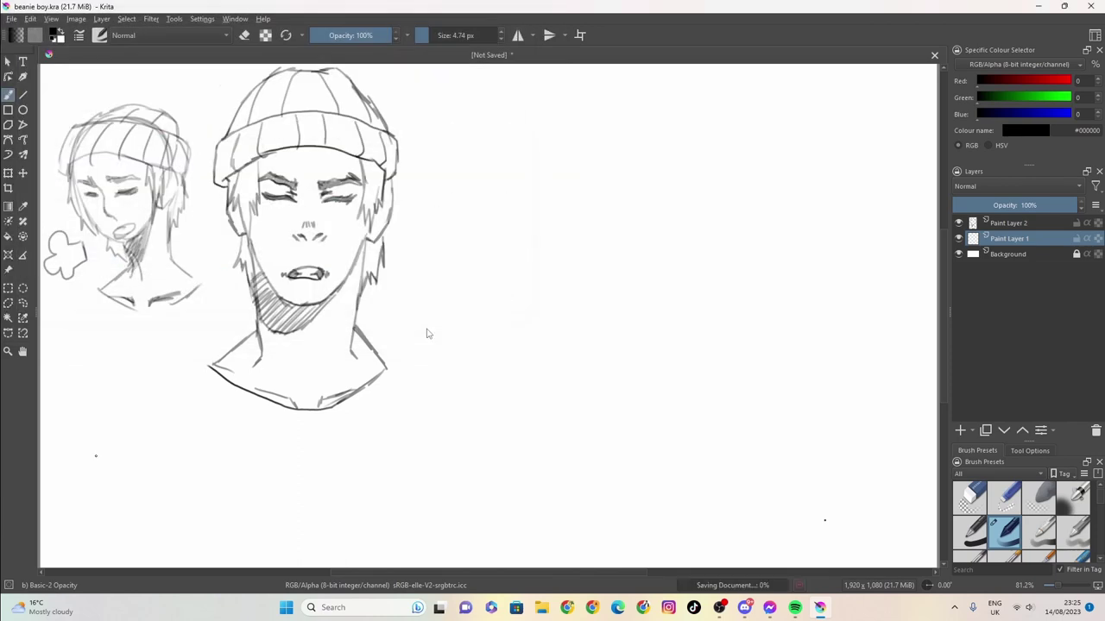
left_click(1064, 6)
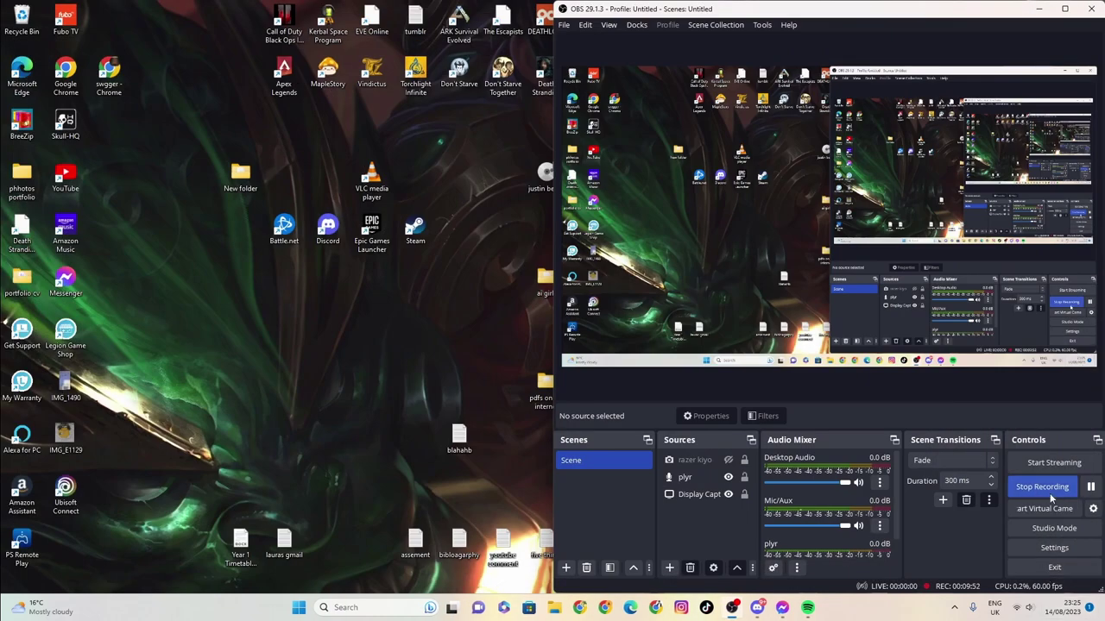